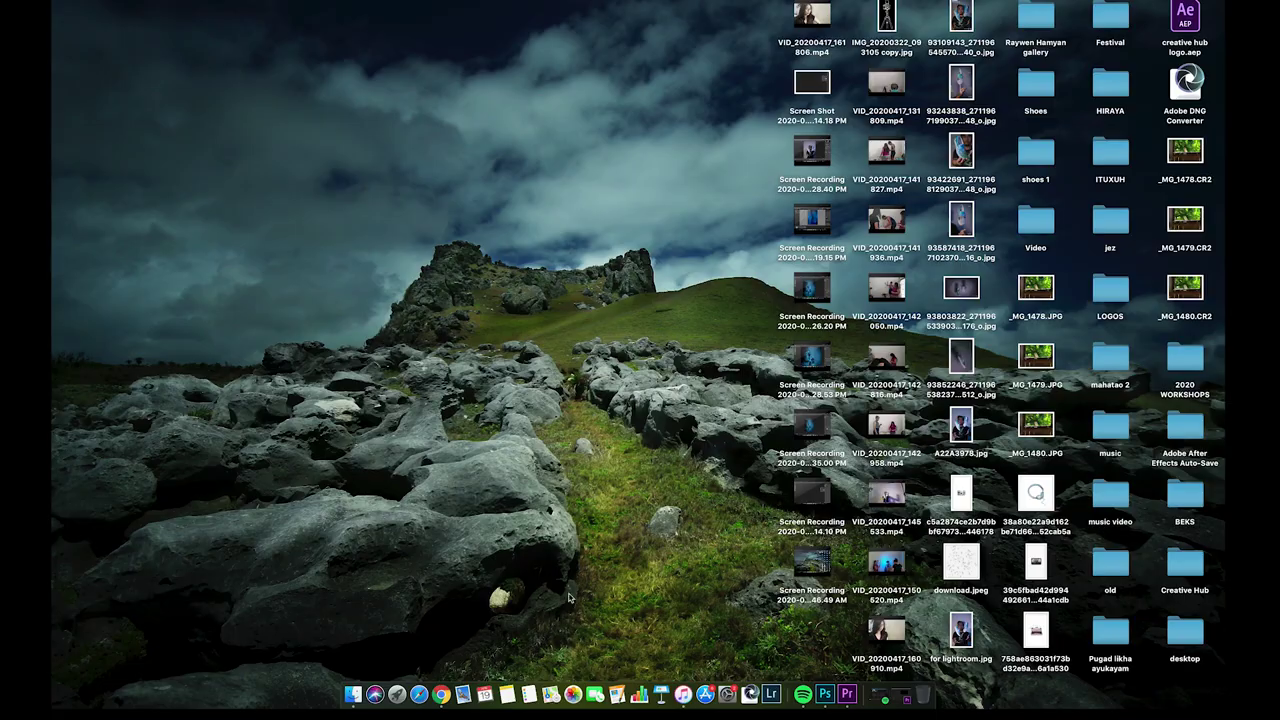
Step: Open the raw photo A22A3978.CR2 from the Finder Shoes folder through Camera Raw into Photoshop
{"action": "left_click", "coordinate": [825, 700]}
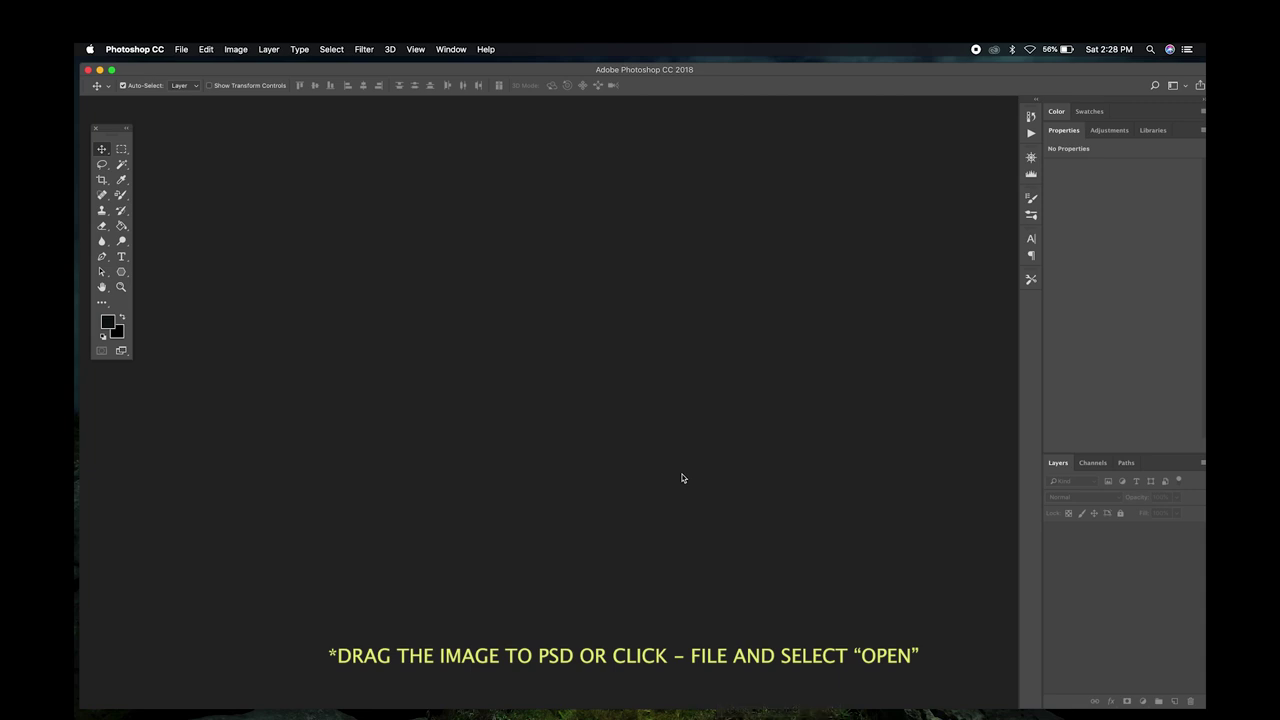
{"action": "left_click", "coordinate": [378, 715]}
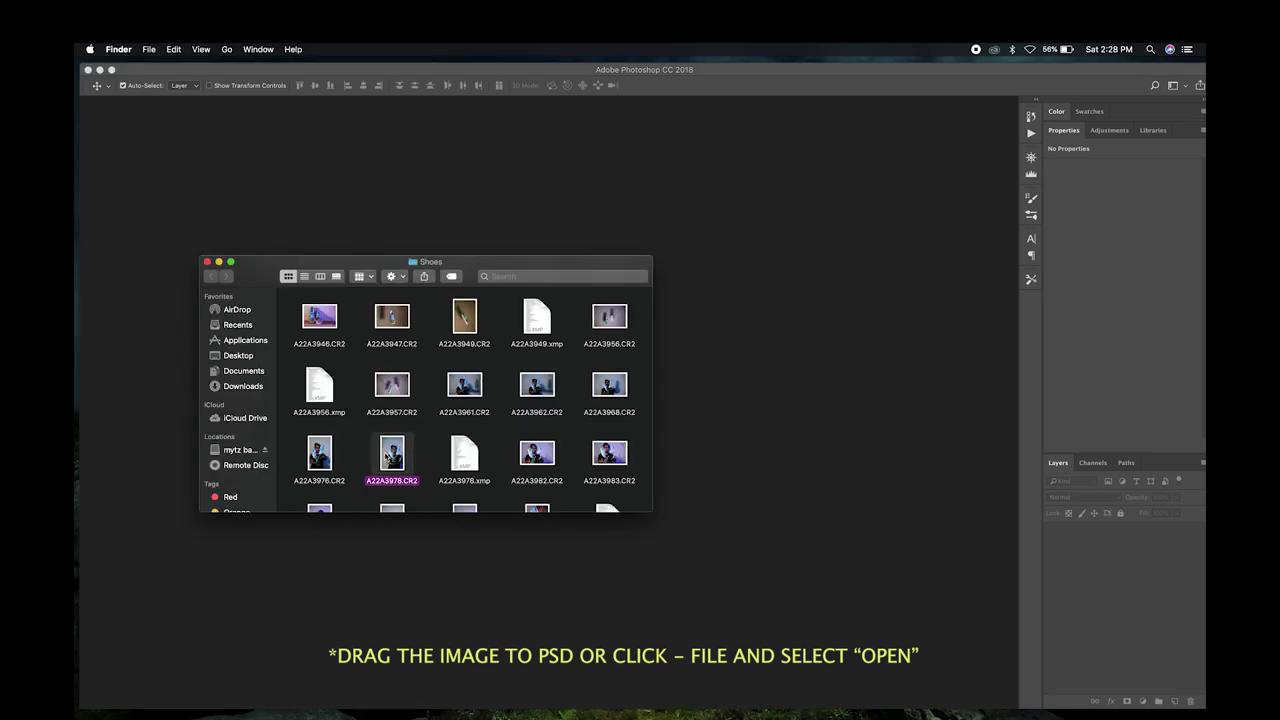
{"action": "left_click_drag", "start_coordinate": [390, 456], "coordinate": [829, 451]}
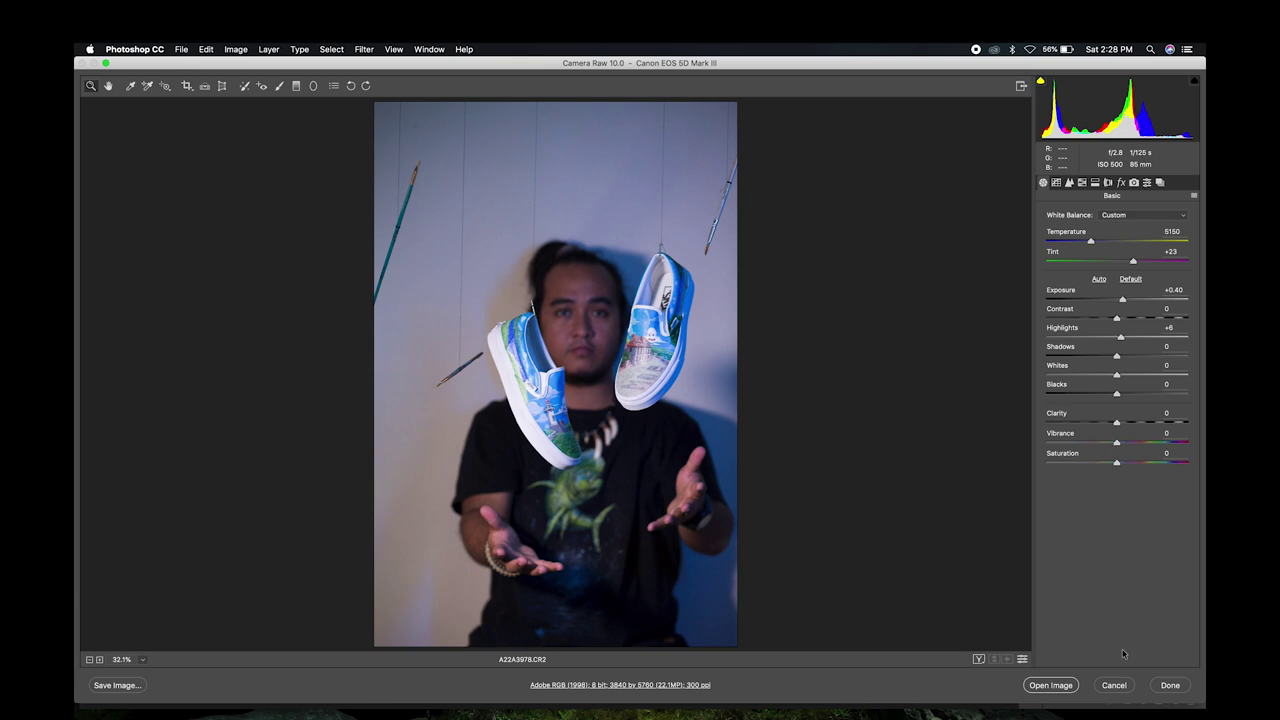
{"action": "left_click", "coordinate": [1064, 688]}
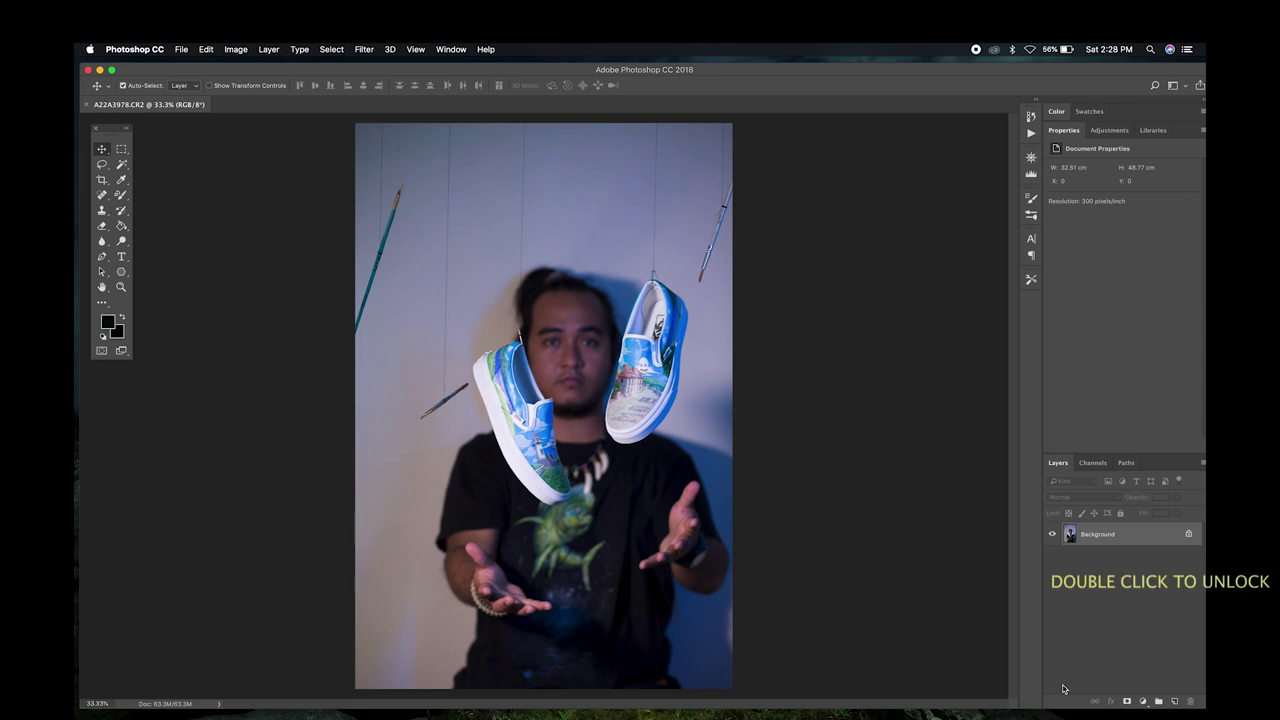
Step: Convert the Background layer to Layer 0 and duplicate it as Layer 0 copy
{"action": "double_click", "coordinate": [1141, 540]}
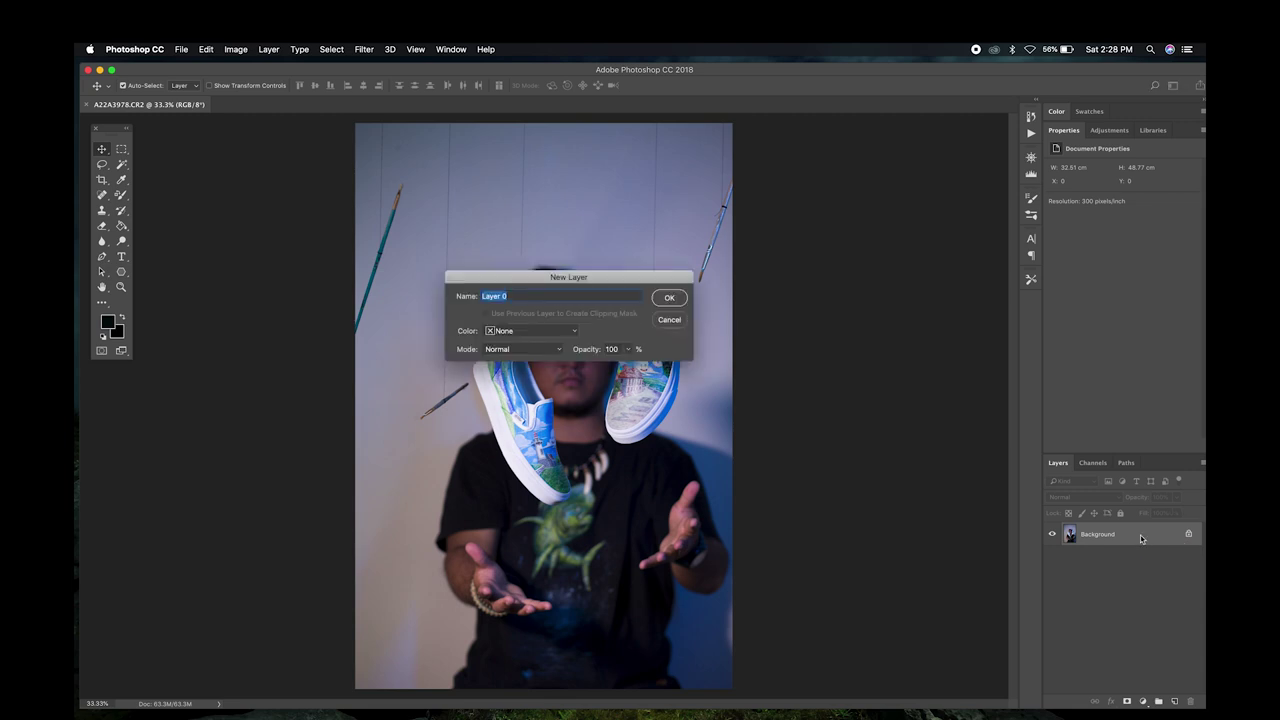
{"action": "key", "text": "Return"}
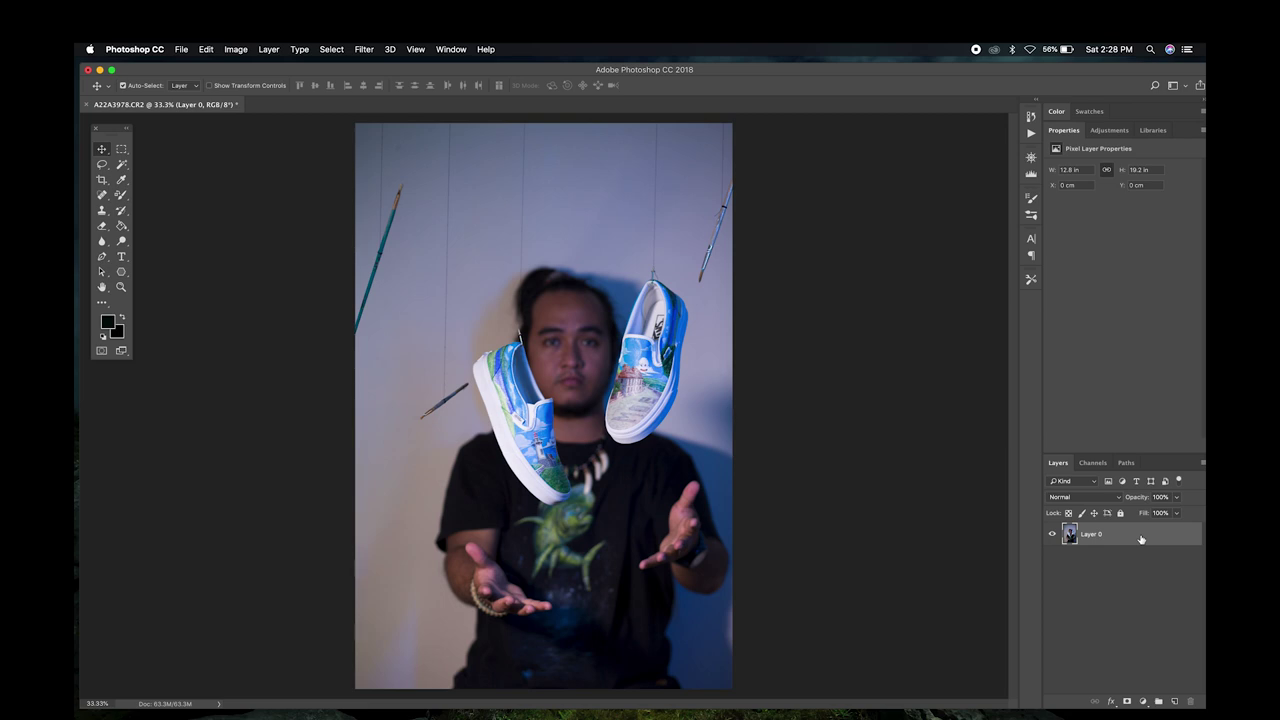
{"action": "key", "text": "super+j"}
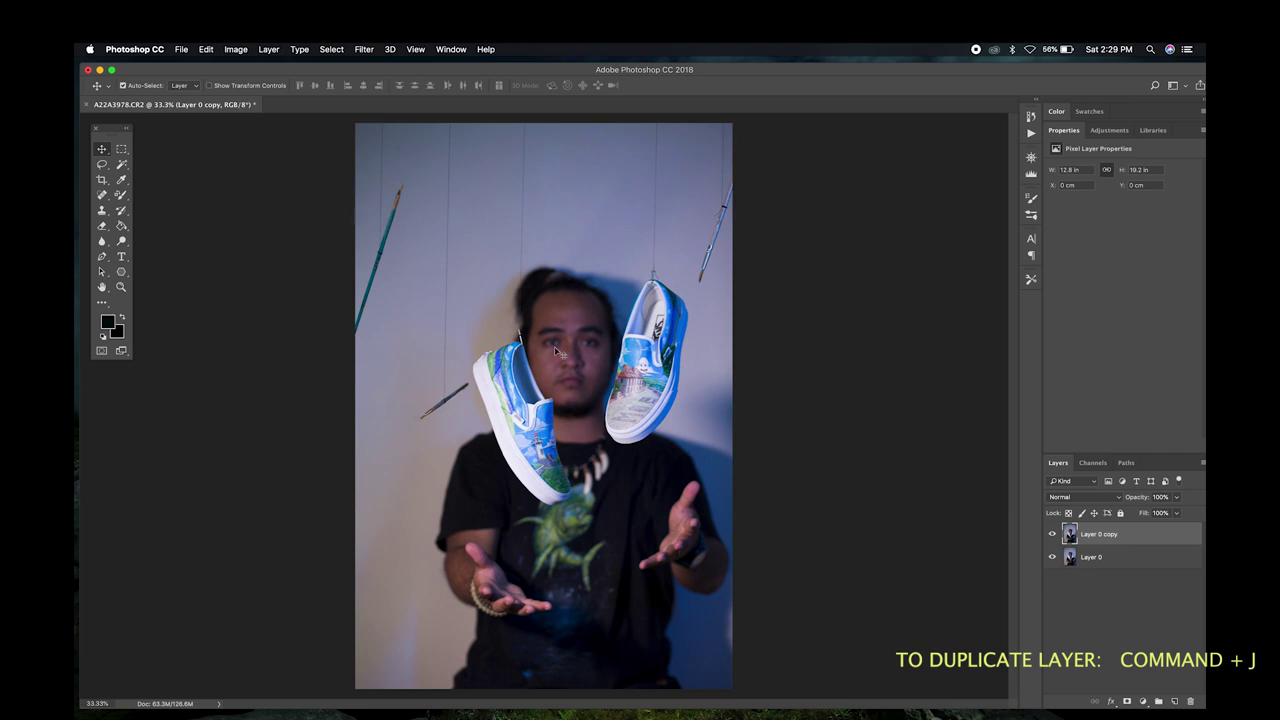
{"action": "left_click", "coordinate": [103, 183]}
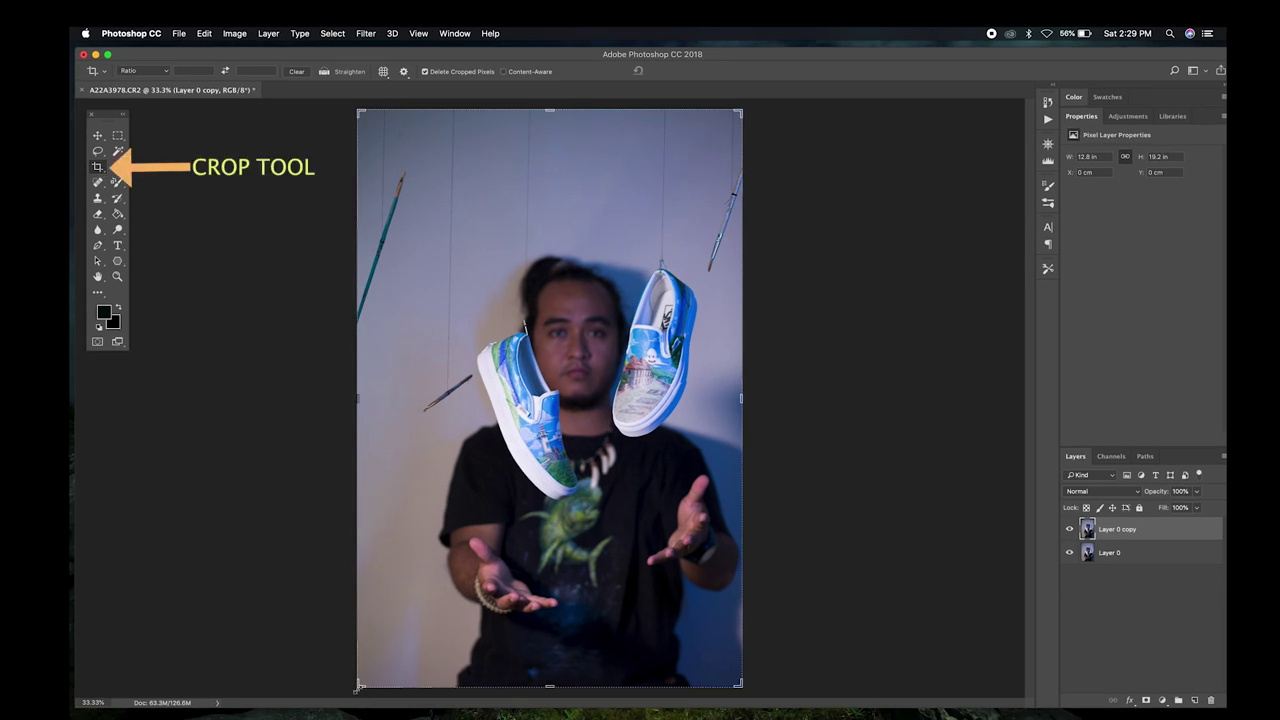
Step: Crop the photo to 10.42 × 17.39 in, trimming the wall strip on the left
{"action": "left_click_drag", "start_coordinate": [357, 687], "coordinate": [394, 674]}
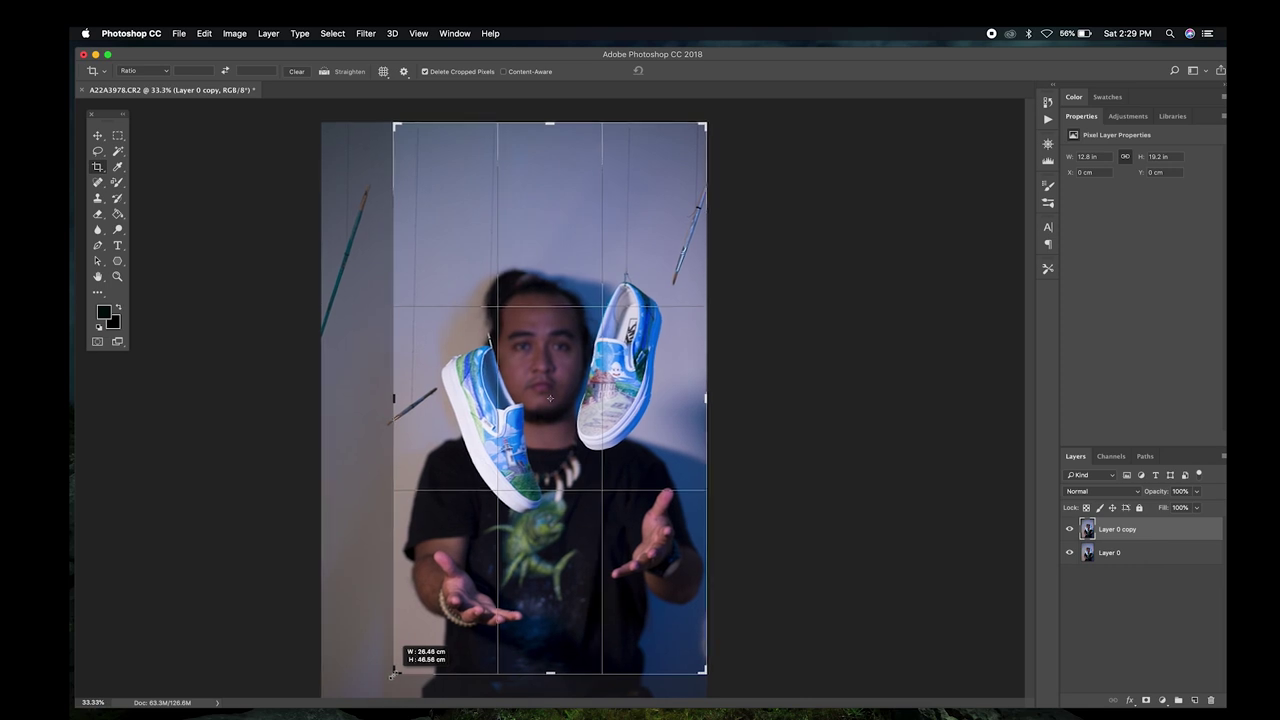
{"action": "left_click_drag", "start_coordinate": [394, 674], "coordinate": [394, 674]}
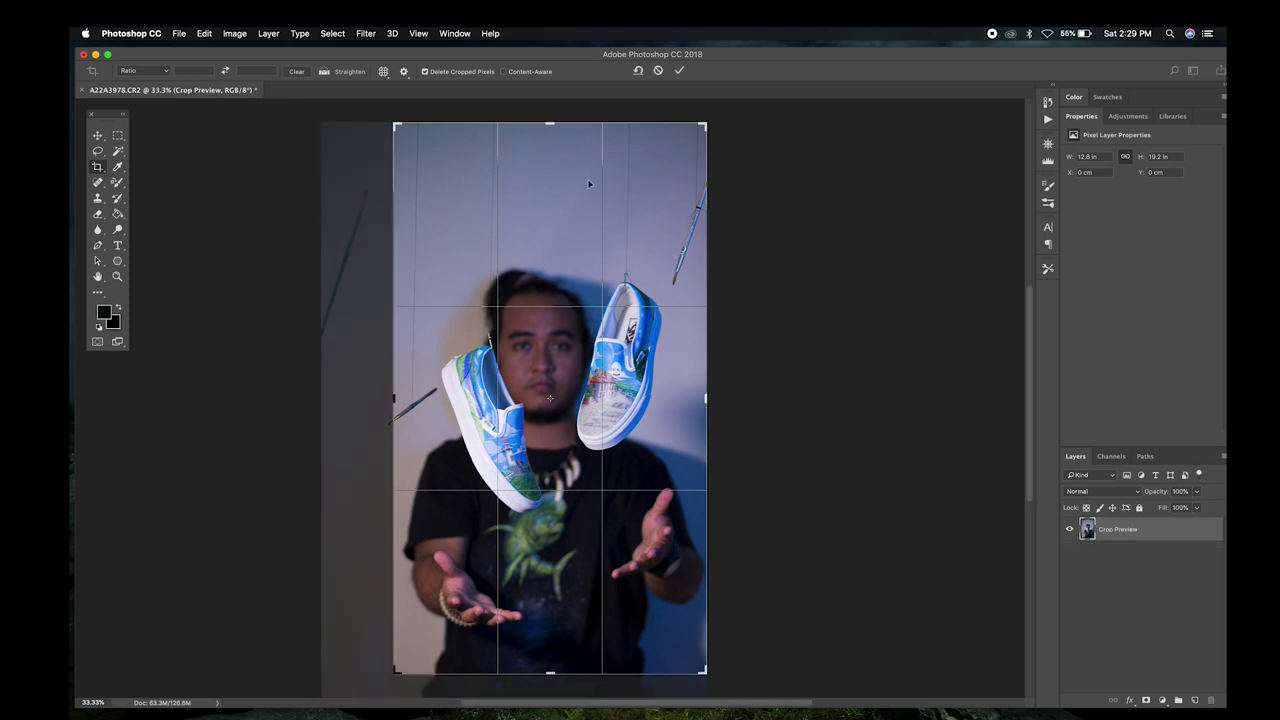
{"action": "left_click_drag", "start_coordinate": [550, 122], "coordinate": [553, 135]}
{"action": "key", "text": "Return"}
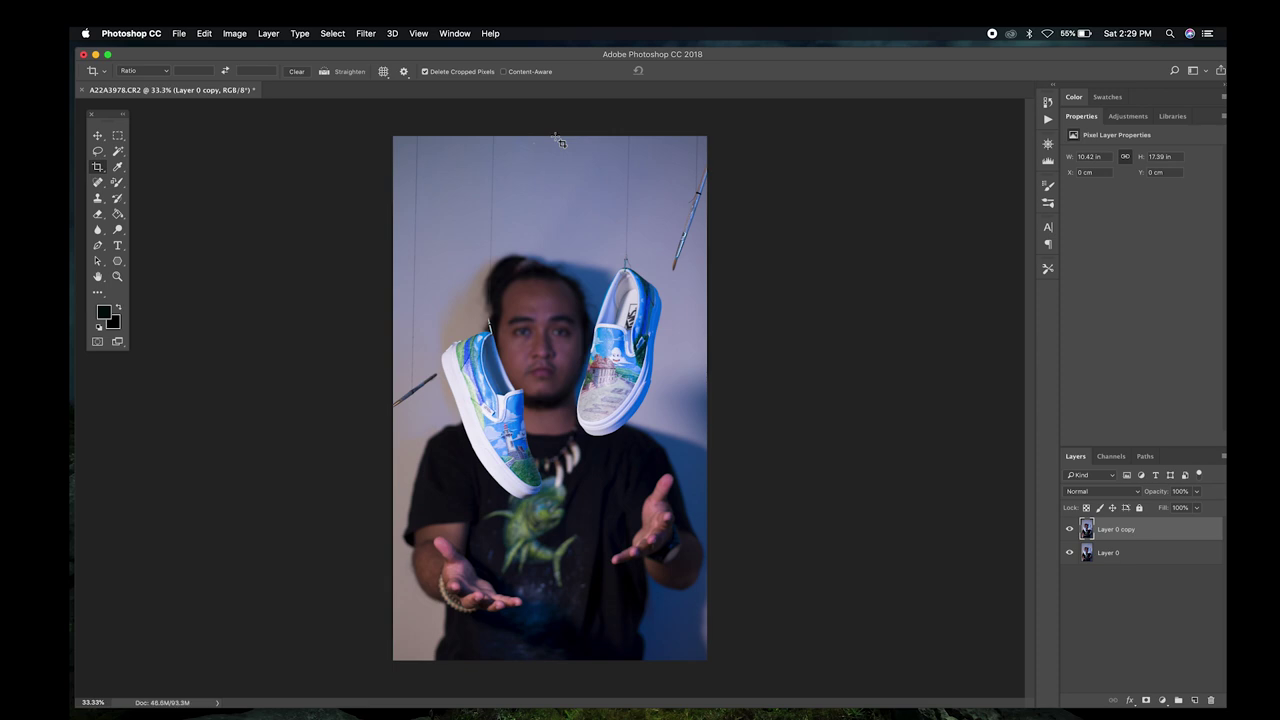
{"action": "left_click", "coordinate": [99, 184]}
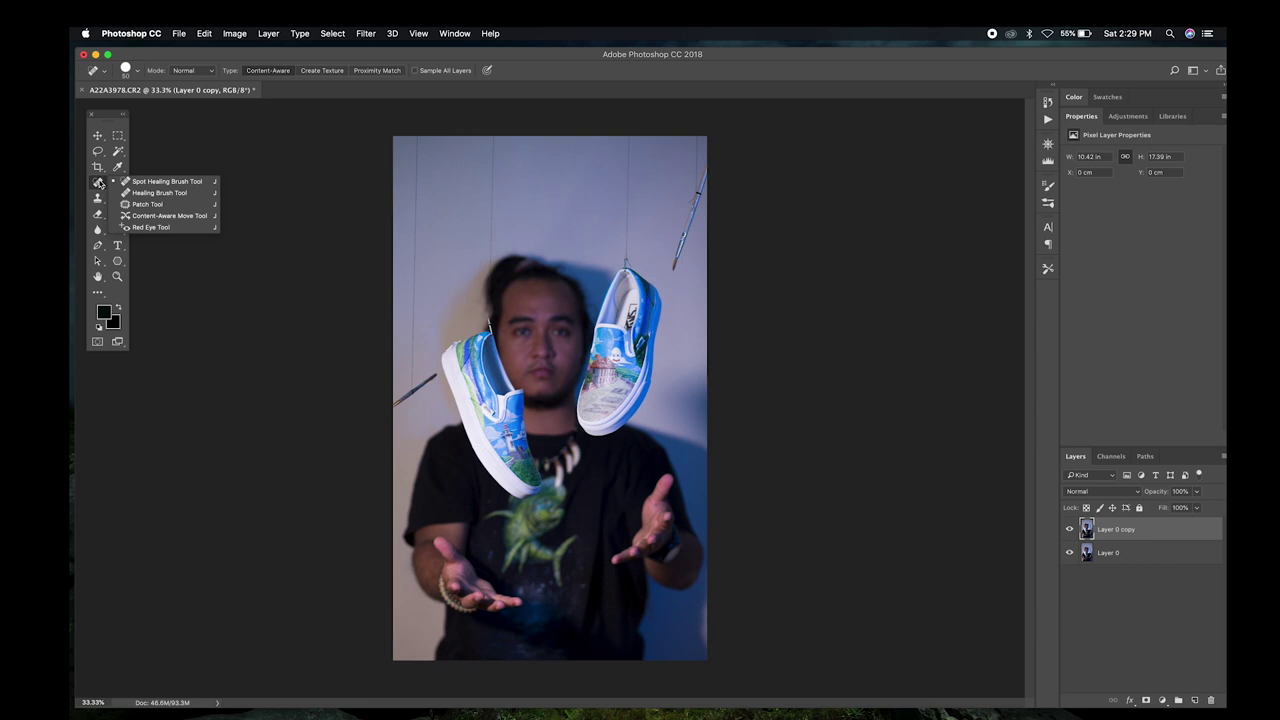
Step: Heal away the far-left hanging string with the Spot Healing Brush
{"action": "left_click", "coordinate": [165, 196]}
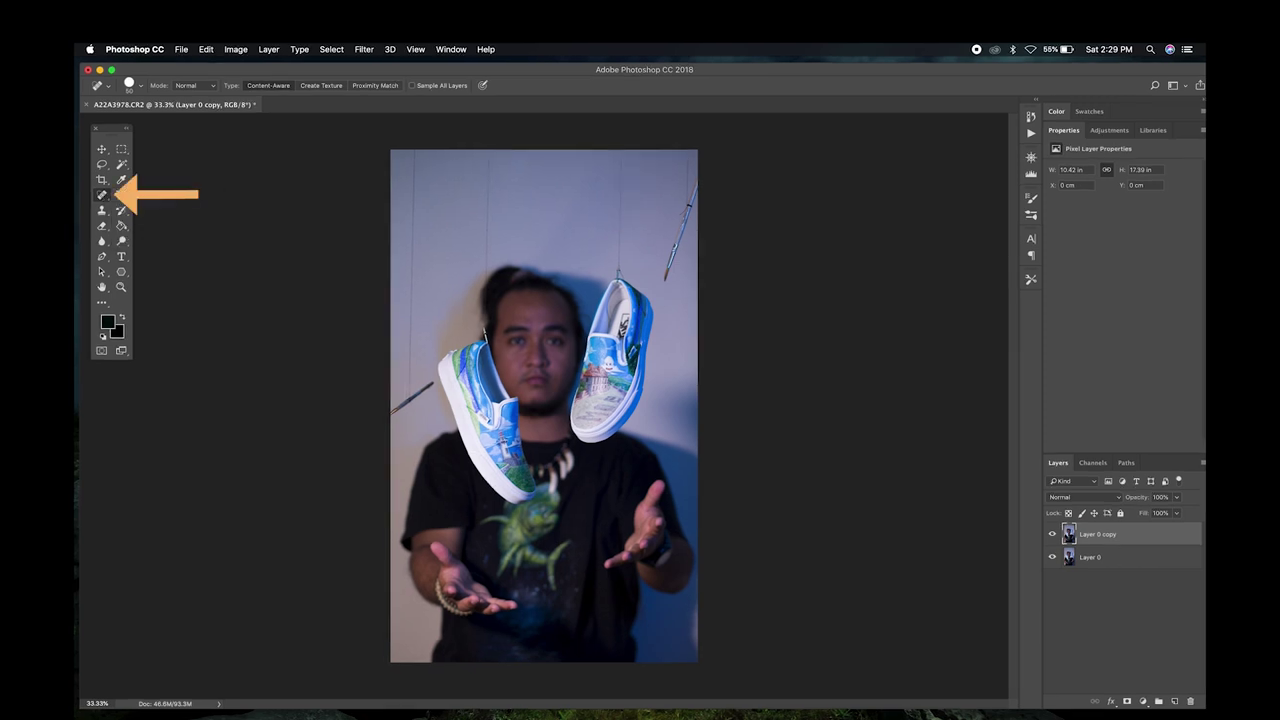
{"action": "scroll", "coordinate": [544, 406], "scroll_direction": "up", "scroll_amount": 5}
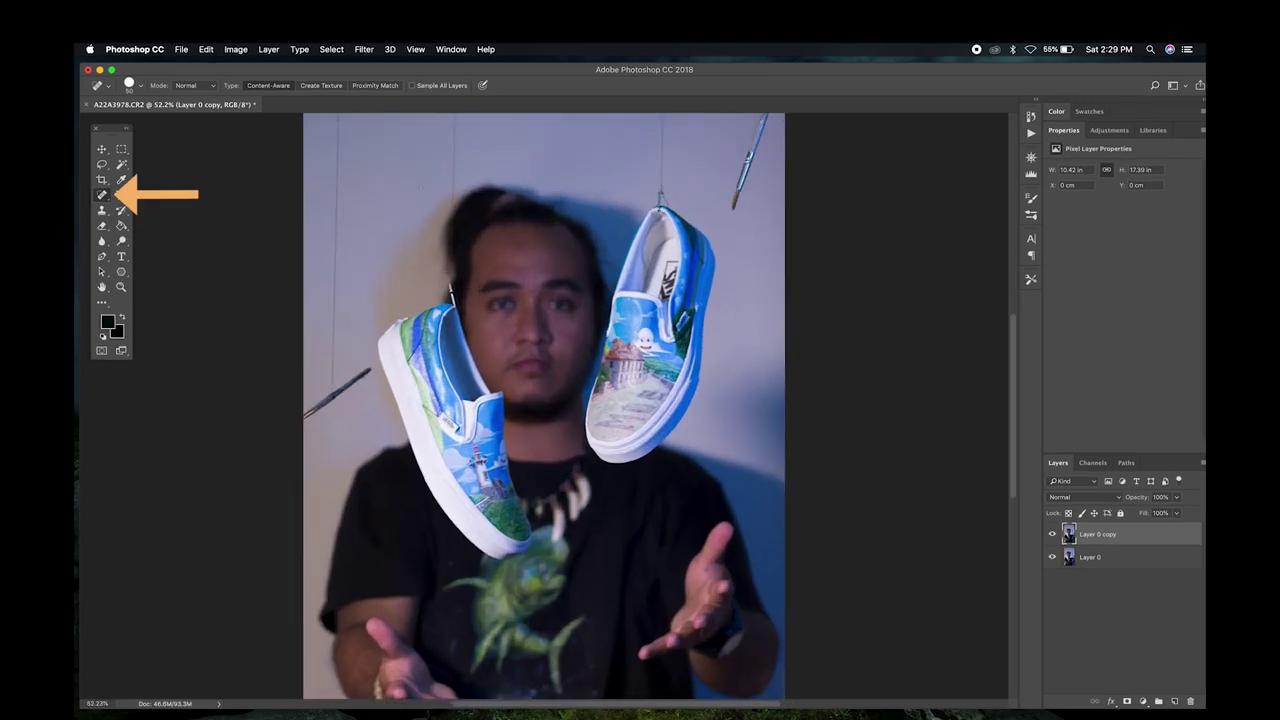
{"action": "scroll", "coordinate": [420, 187], "scroll_direction": "up", "scroll_amount": 3}
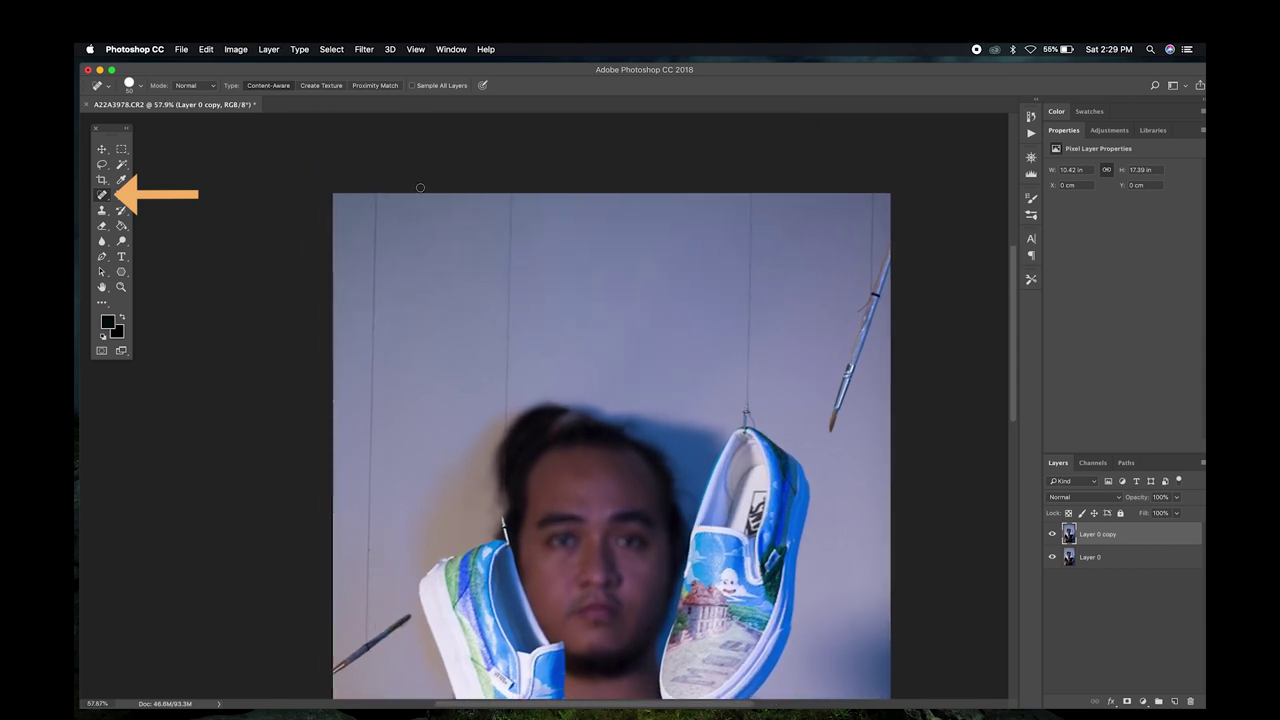
{"action": "scroll", "coordinate": [420, 187], "scroll_direction": "up", "scroll_amount": 2}
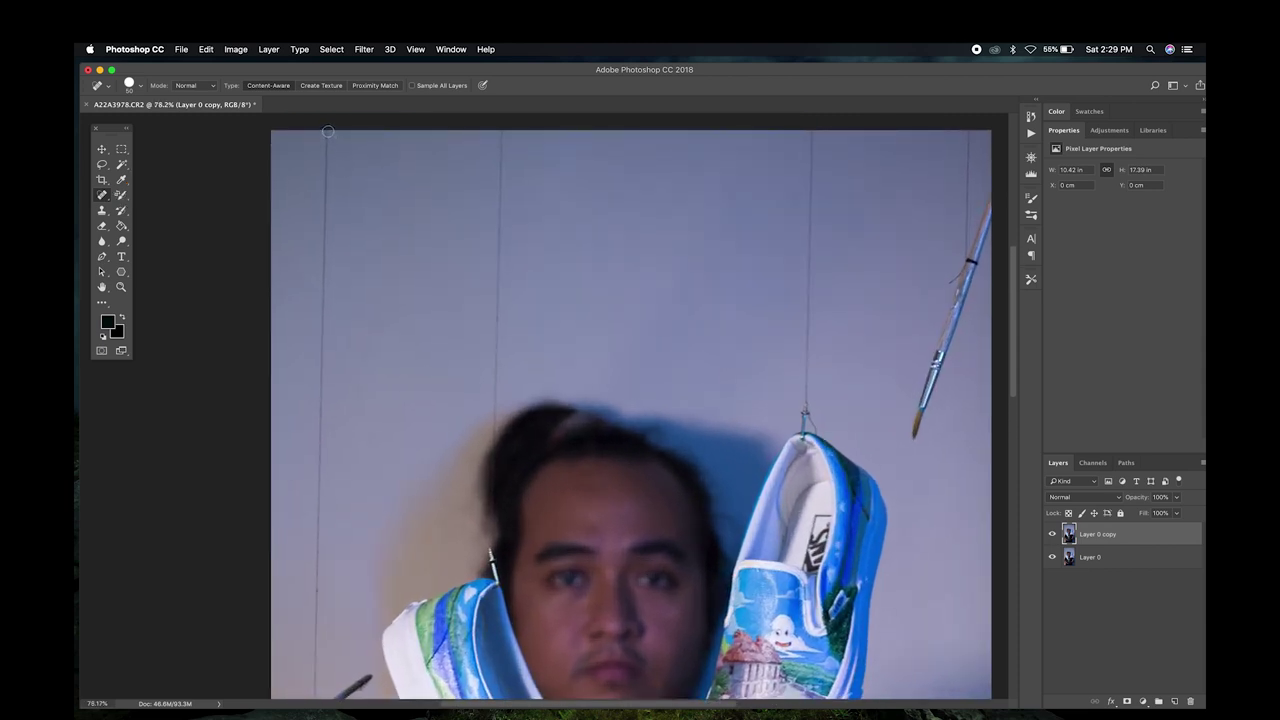
{"action": "left_click_drag", "start_coordinate": [327, 133], "coordinate": [327, 141]}
{"action": "left_click", "coordinate": [314, 685], "text": "shift"}
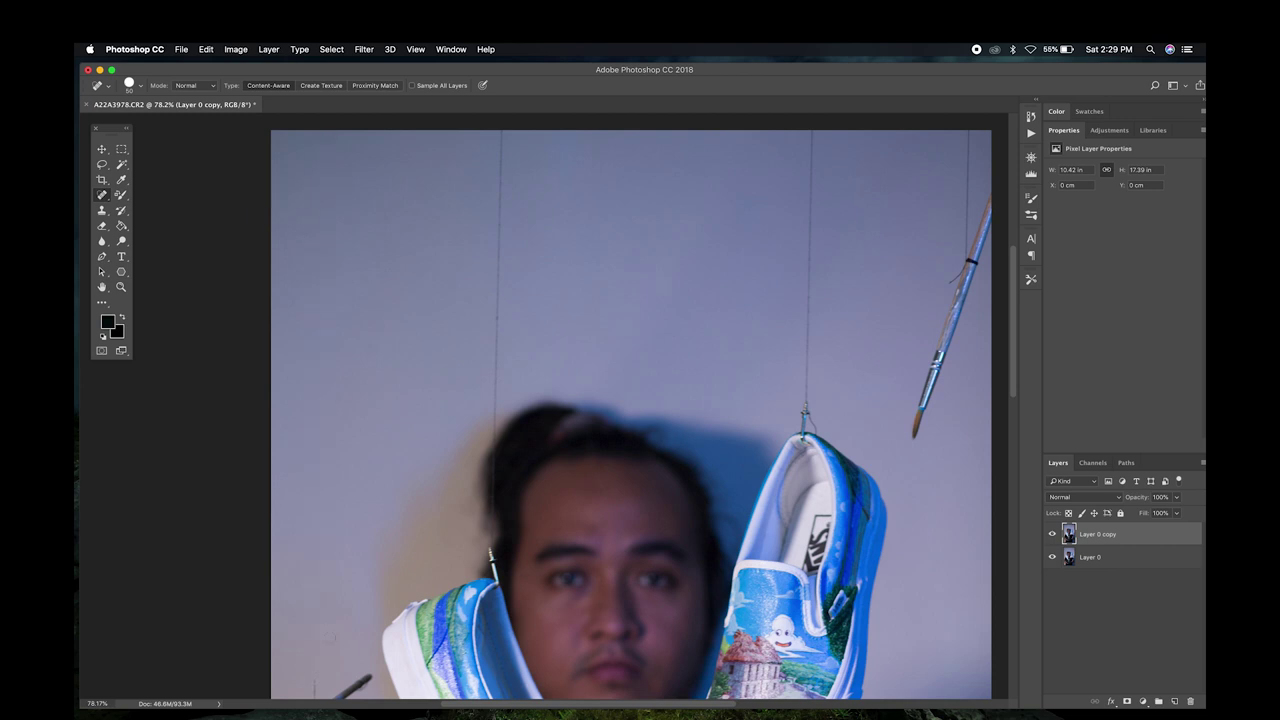
Step: Heal out the wire, the black stick and the small wall blemish beside the left shoe
{"action": "scroll", "coordinate": [640, 400], "scroll_direction": "down", "scroll_amount": 10}
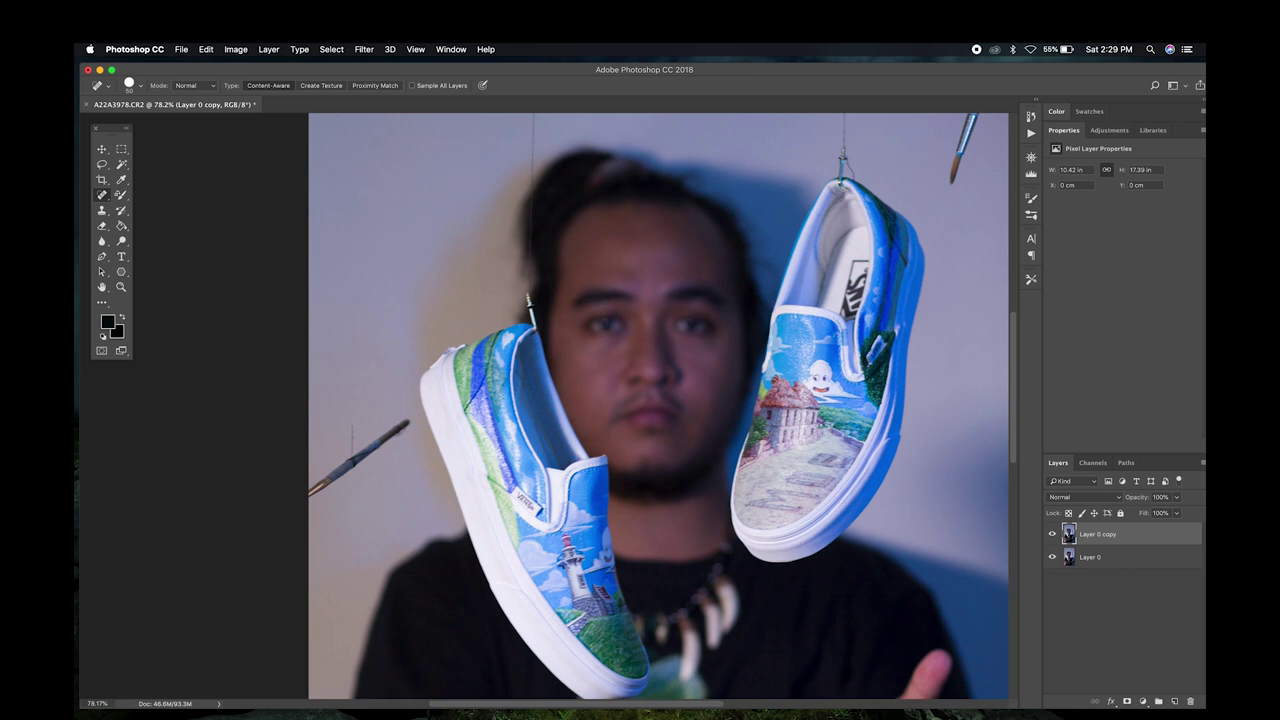
{"action": "scroll", "coordinate": [660, 400], "scroll_direction": "up", "scroll_amount": 2}
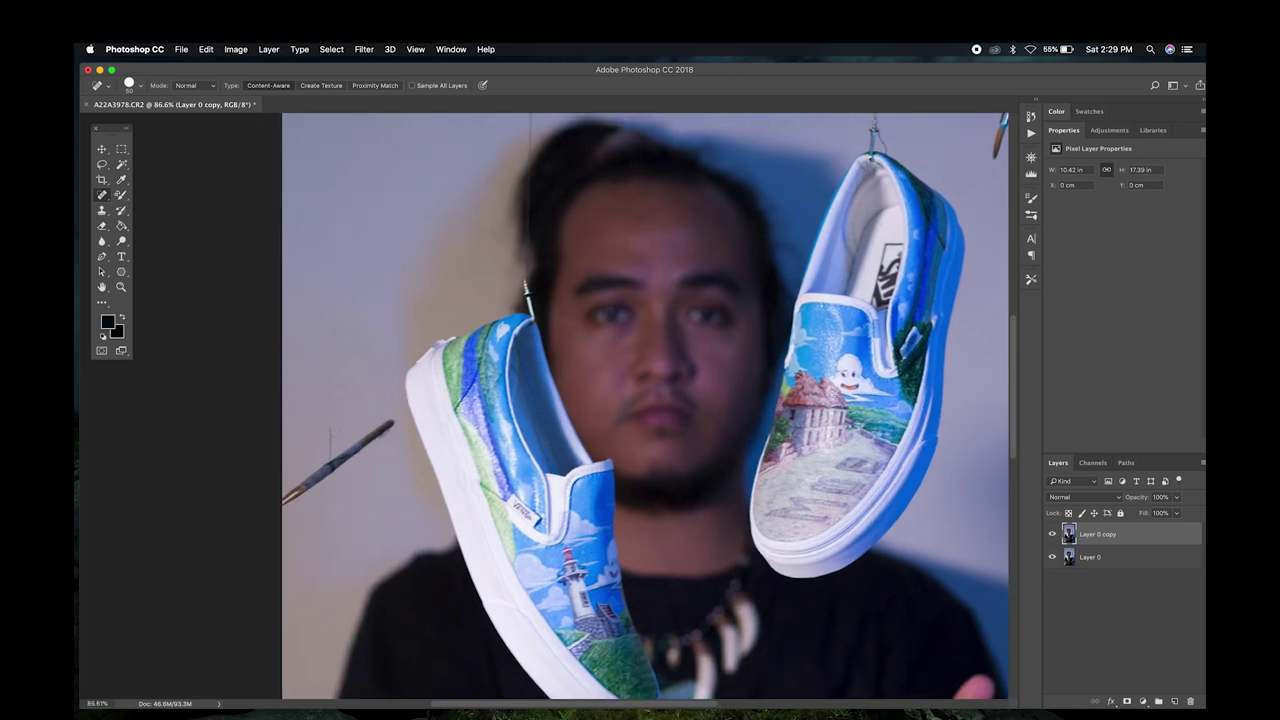
{"action": "left_click", "coordinate": [331, 424]}
{"action": "left_click_drag", "start_coordinate": [331, 424], "coordinate": [330, 455]}
{"action": "mouse_move", "coordinate": [396, 421]}
{"action": "left_mouse_down"}
{"action": "mouse_move", "coordinate": [302, 480]}
{"action": "mouse_move", "coordinate": [275, 516]}
{"action": "mouse_move", "coordinate": [341, 469]}
{"action": "left_mouse_up"}
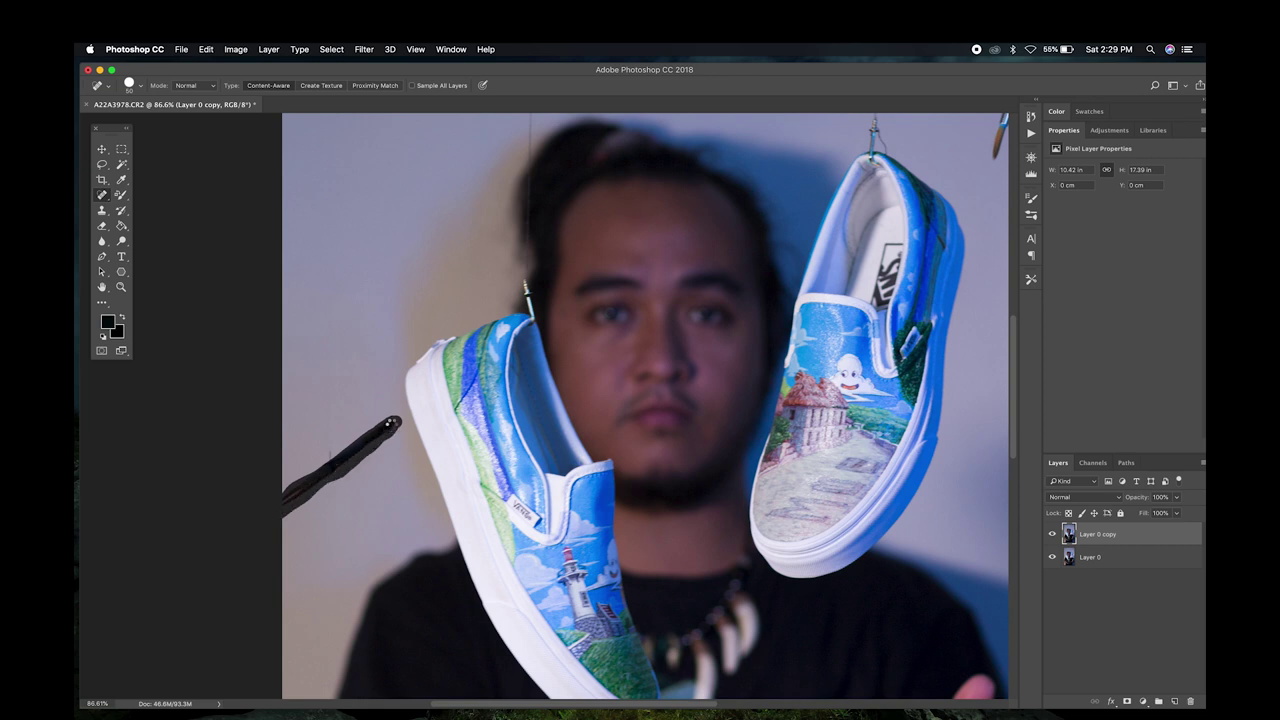
{"action": "left_click_drag", "start_coordinate": [394, 424], "coordinate": [394, 424]}
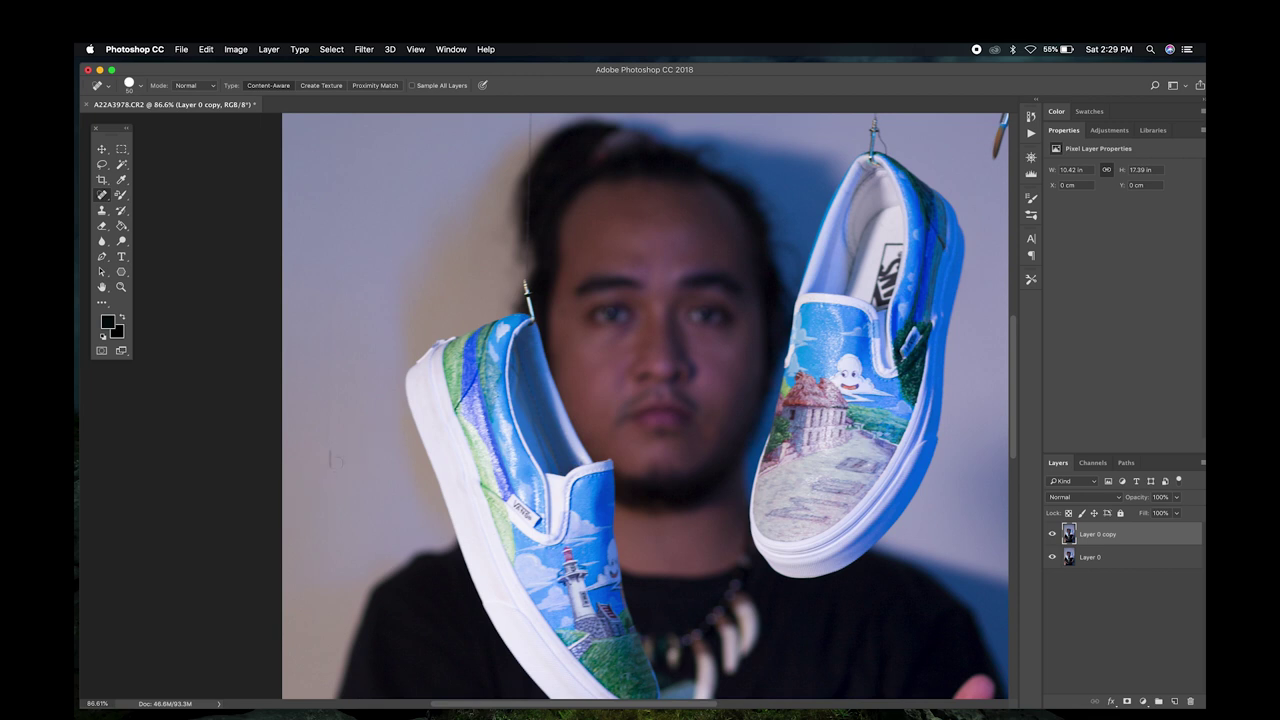
{"action": "left_click_drag", "start_coordinate": [329, 467], "coordinate": [328, 455]}
{"action": "scroll", "coordinate": [363, 404], "scroll_direction": "up", "scroll_amount": 10}
{"action": "scroll", "coordinate": [363, 404], "scroll_direction": "right", "scroll_amount": 5}
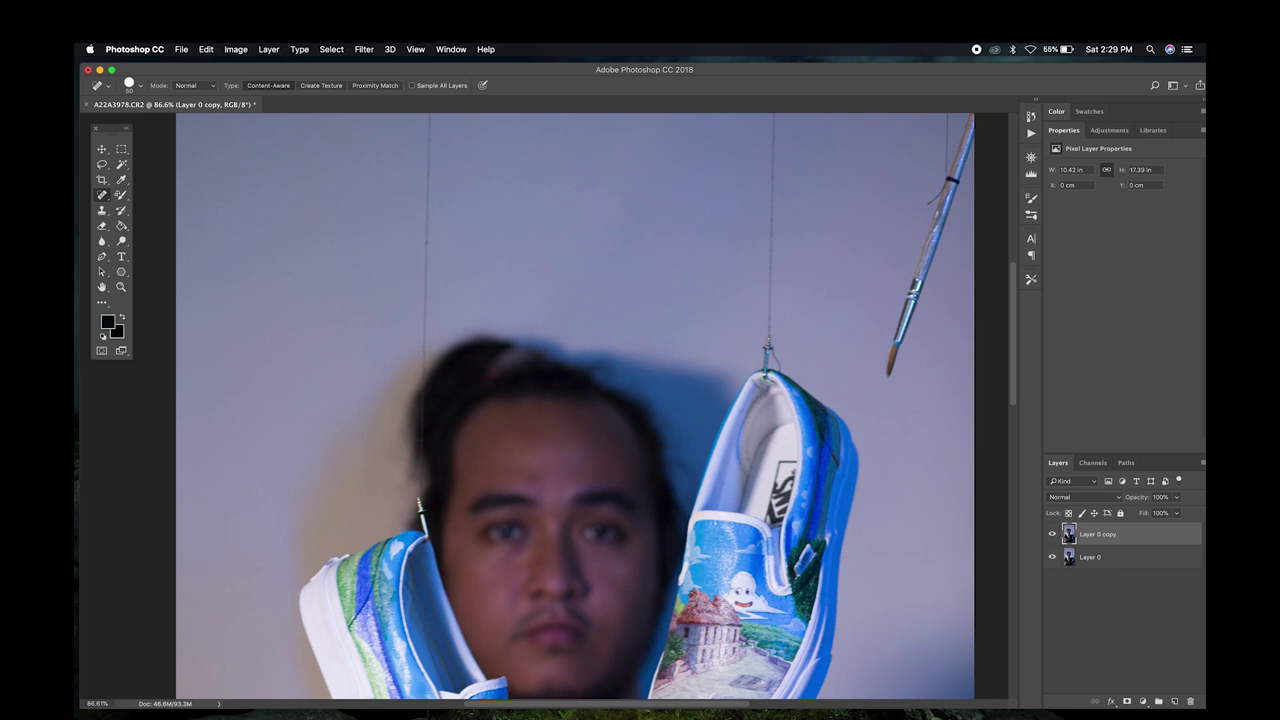
{"action": "scroll", "coordinate": [570, 400], "scroll_direction": "up", "scroll_amount": 10}
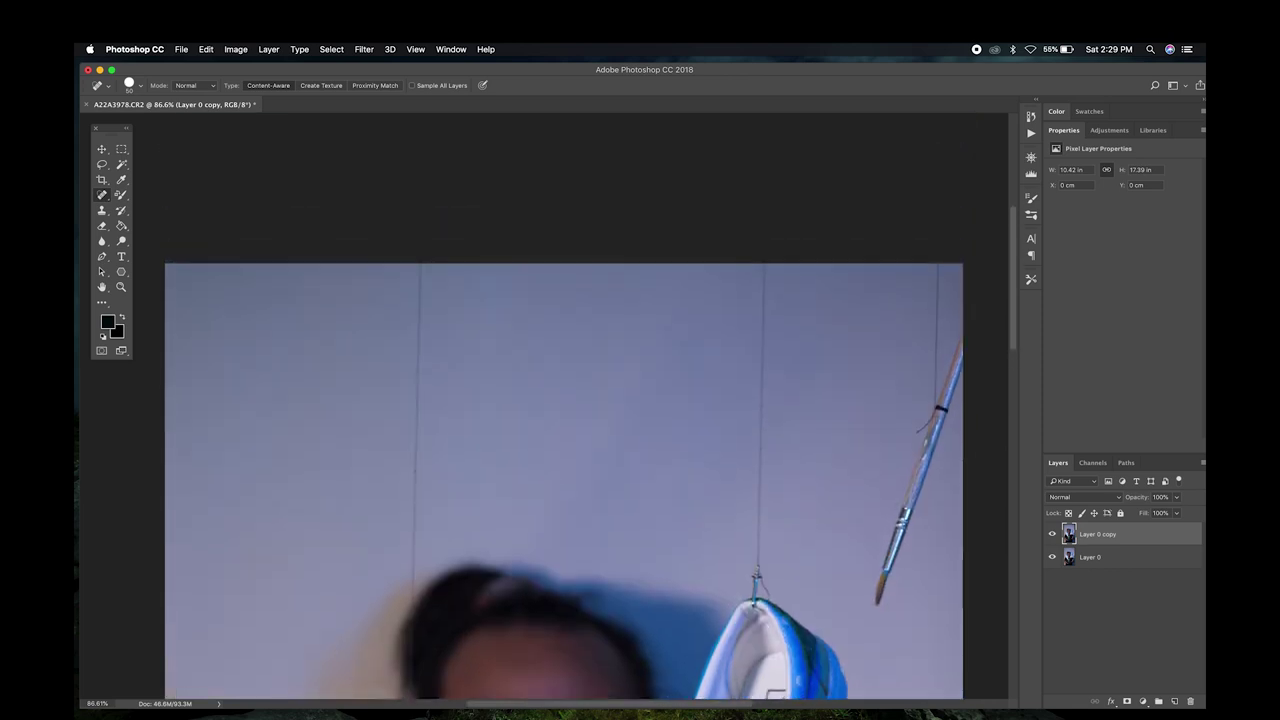
Step: Heal the wire from the top edge down, redoing the hair-edge part with a smaller brush
{"action": "left_click", "coordinate": [420, 266]}
{"action": "left_click", "coordinate": [412, 572], "text": "shift"}
{"action": "scroll", "coordinate": [564, 480], "scroll_direction": "down", "scroll_amount": 5}
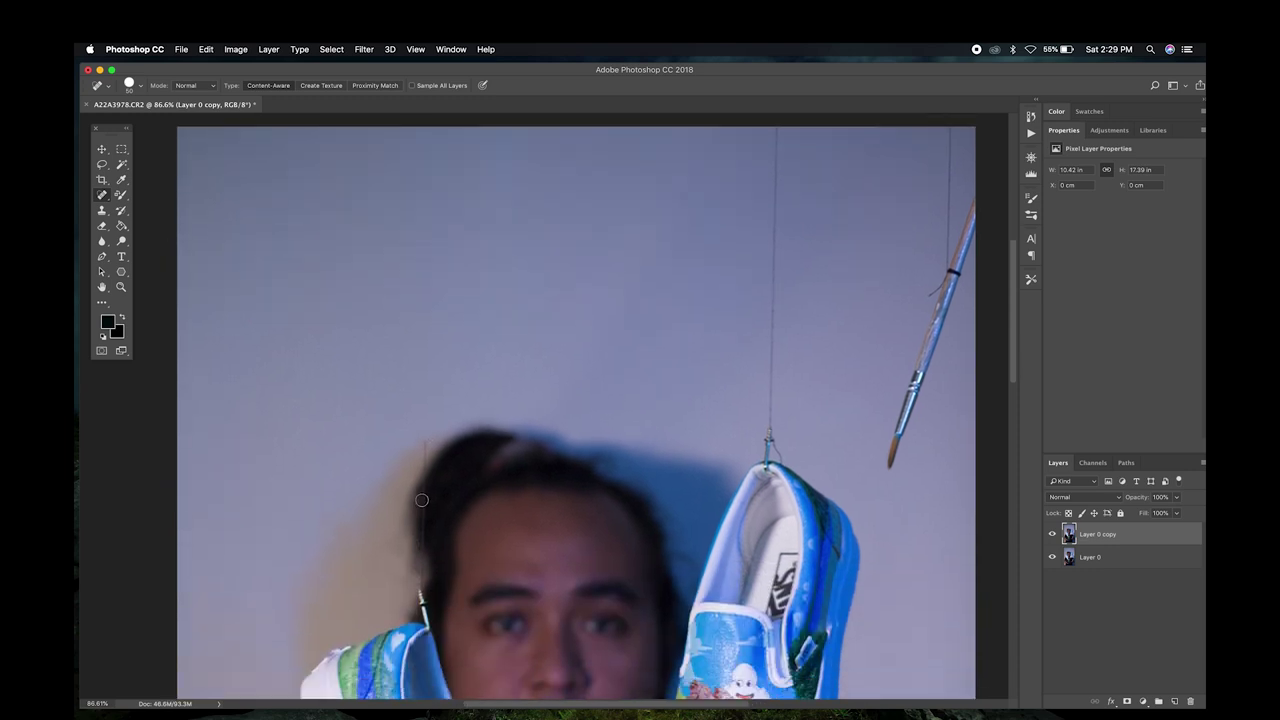
{"action": "left_click", "coordinate": [424, 537], "text": "shift"}
{"action": "key", "text": "super+z"}
{"action": "key", "text": "bracketleft"}
{"action": "key", "text": "bracketleft"}
{"action": "left_click_drag", "start_coordinate": [424, 488], "coordinate": [424, 534]}
{"action": "left_click_drag", "start_coordinate": [425, 438], "coordinate": [425, 488]}
{"action": "scroll", "coordinate": [448, 492], "scroll_direction": "up", "scroll_amount": 5}
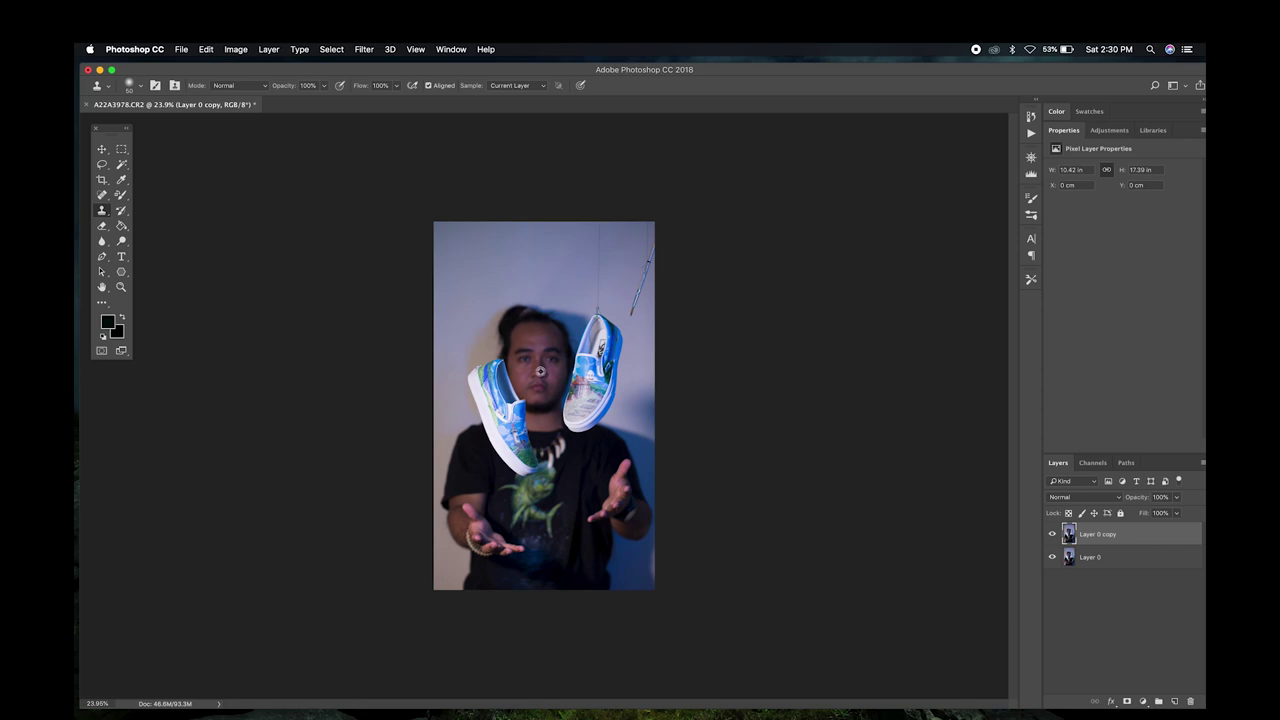
Step: Spot-heal the string hanging above the right shoe
{"action": "scroll", "coordinate": [540, 372], "scroll_direction": "up", "scroll_amount": 7}
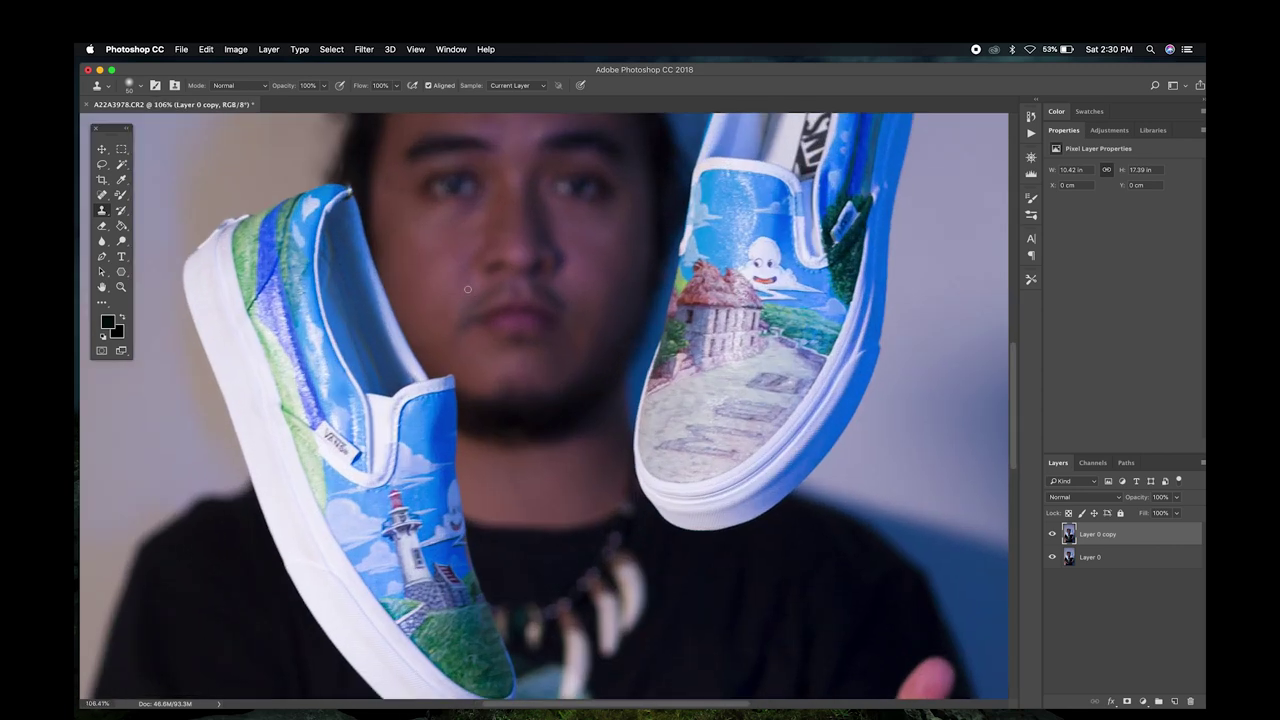
{"action": "scroll", "coordinate": [462, 330], "scroll_direction": "up", "scroll_amount": 5}
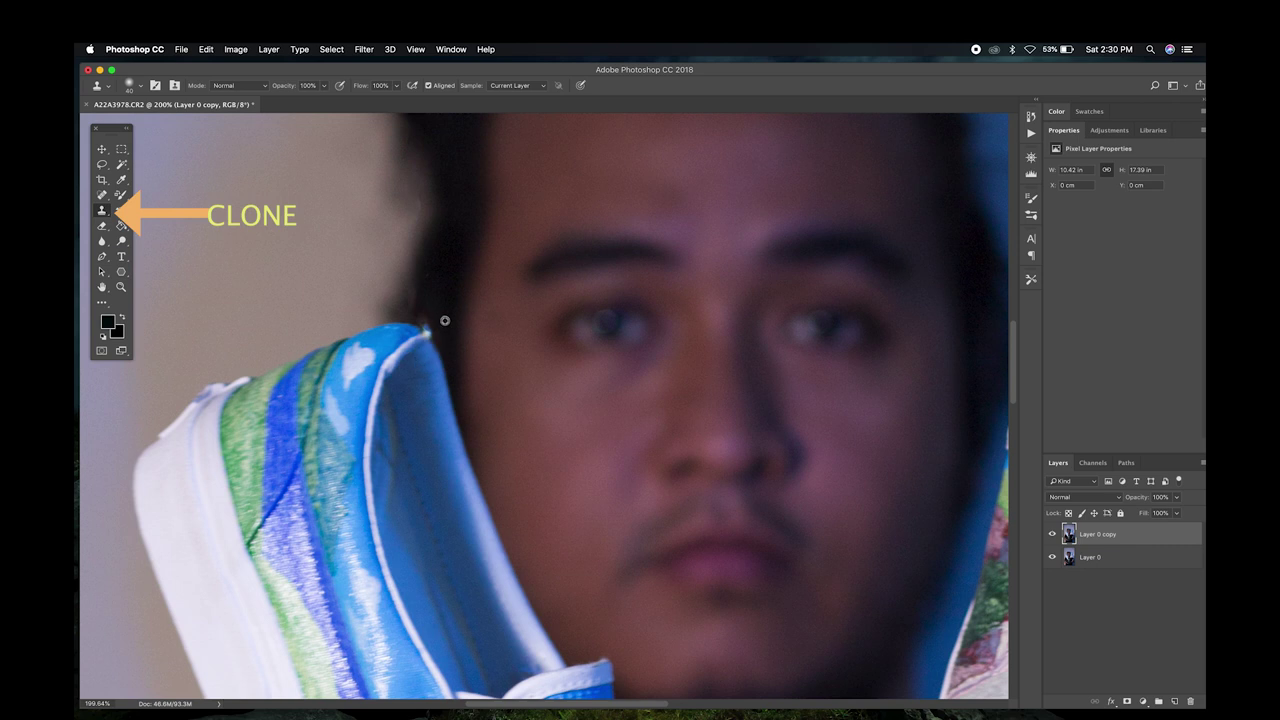
{"action": "scroll", "coordinate": [438, 342], "scroll_direction": "up", "scroll_amount": 3}
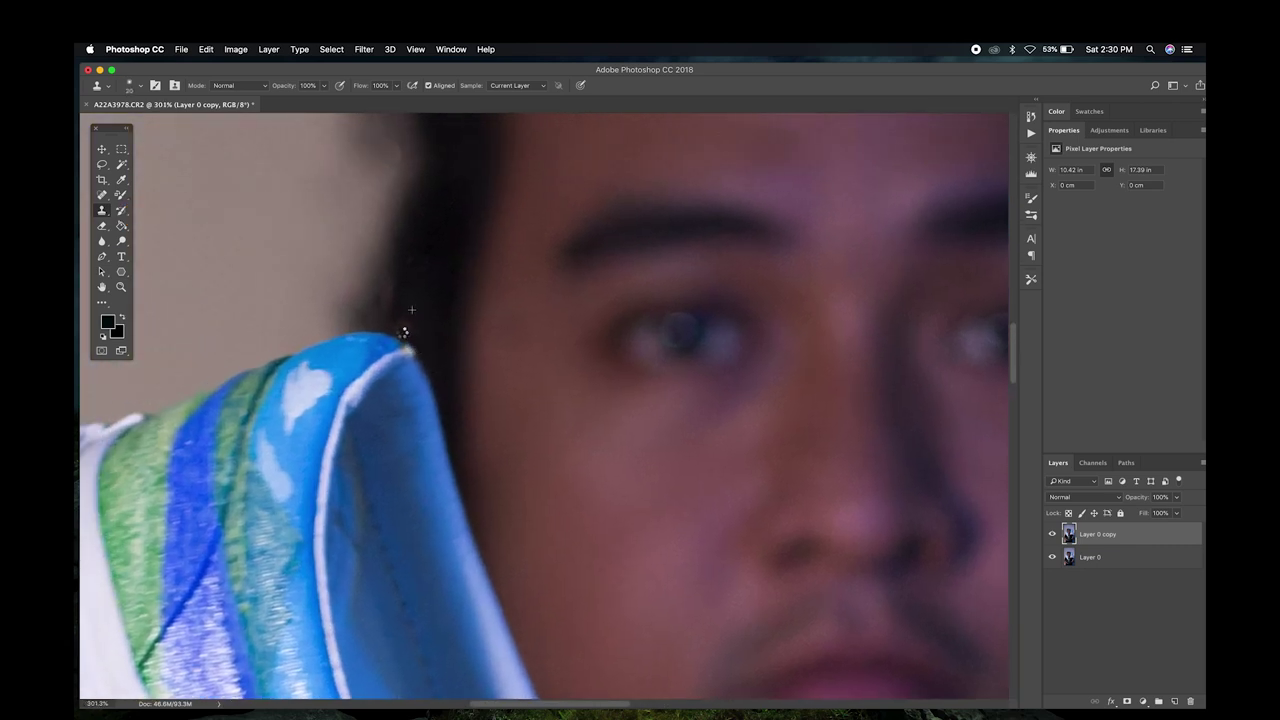
{"action": "scroll", "coordinate": [411, 331], "scroll_direction": "down", "scroll_amount": 2}
{"action": "scroll", "coordinate": [411, 331], "scroll_direction": "down", "scroll_amount": 3}
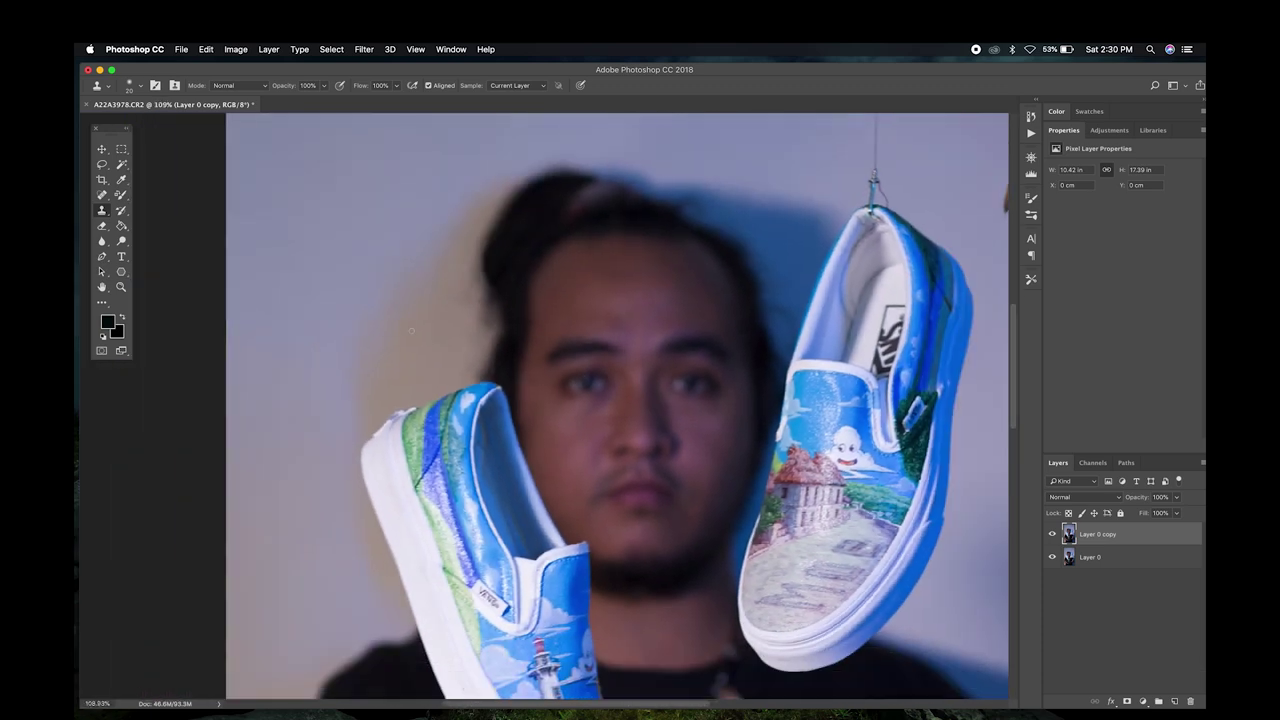
{"action": "scroll", "coordinate": [416, 184], "scroll_direction": "up", "scroll_amount": 2}
{"action": "key", "text": "j"}
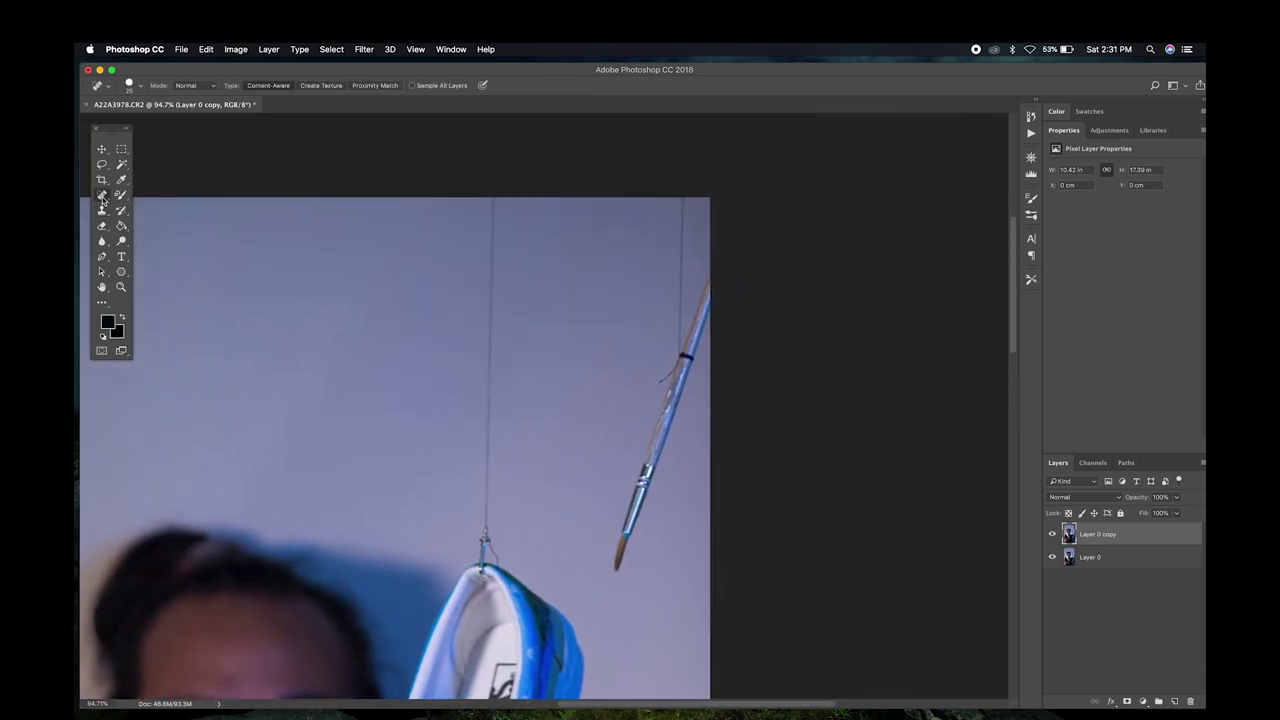
{"action": "mouse_move", "coordinate": [490, 200]}
{"action": "left_mouse_down"}
{"action": "mouse_move", "coordinate": [488, 532]}
{"action": "mouse_move", "coordinate": [467, 466]}
{"action": "mouse_move", "coordinate": [450, 492]}
{"action": "mouse_move", "coordinate": [455, 528]}
{"action": "mouse_move", "coordinate": [467, 504]}
{"action": "left_mouse_up"}
{"action": "scroll", "coordinate": [506, 584], "scroll_direction": "up", "scroll_amount": 2}
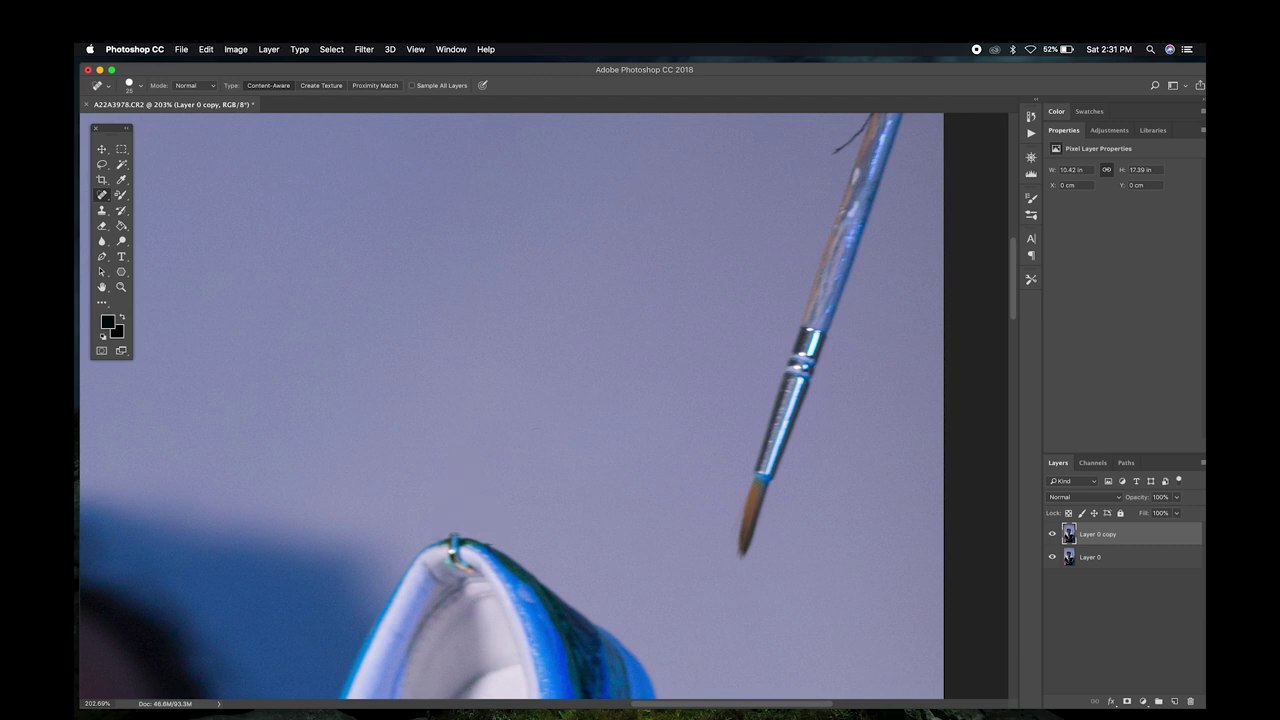
{"action": "scroll", "coordinate": [540, 400], "scroll_direction": "down", "scroll_amount": 2}
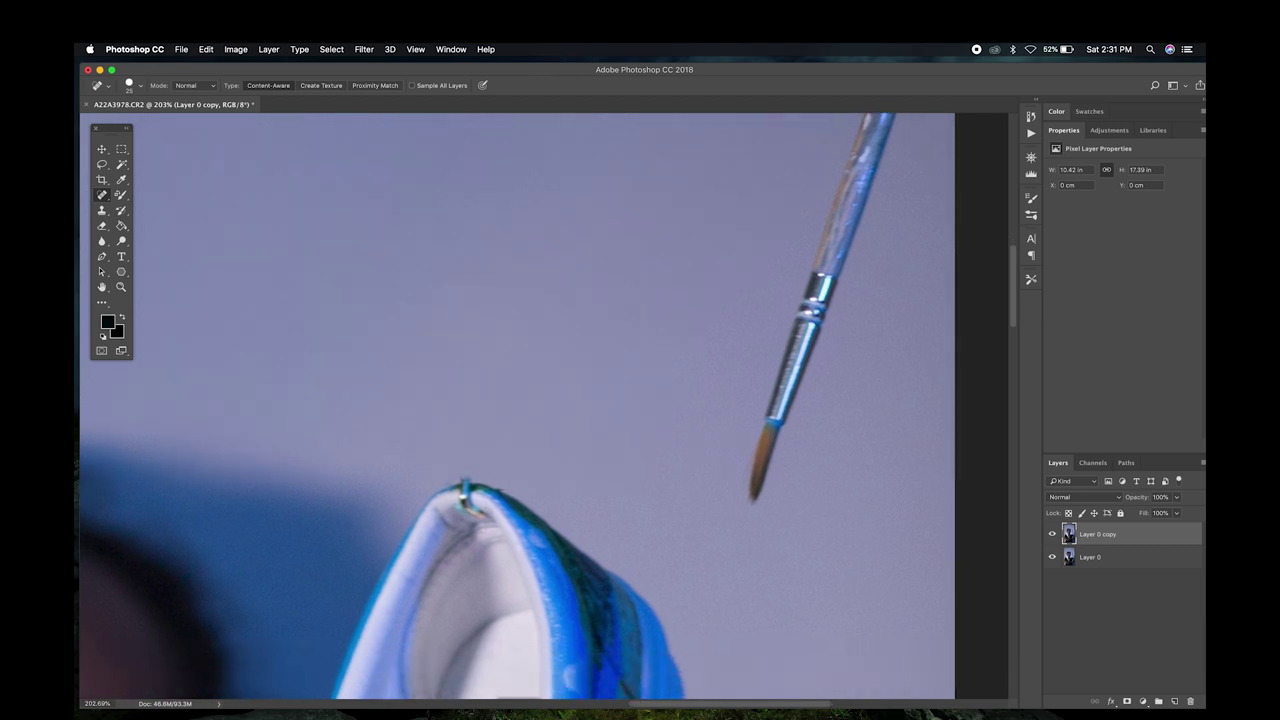
{"action": "scroll", "coordinate": [540, 400], "scroll_direction": "up", "scroll_amount": 3}
{"action": "scroll", "coordinate": [545, 420], "scroll_direction": "up", "scroll_amount": 1}
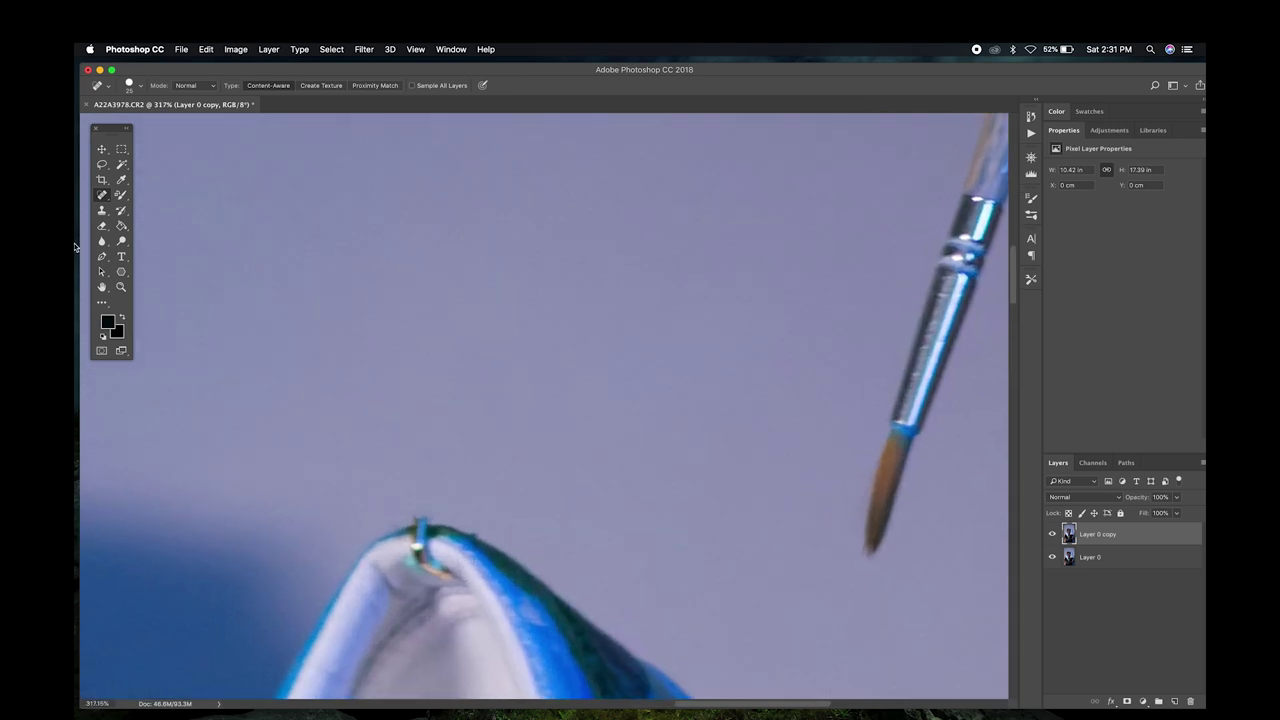
Step: Clone background over the metal ring on the shoe tip
{"action": "left_click", "coordinate": [101, 210]}
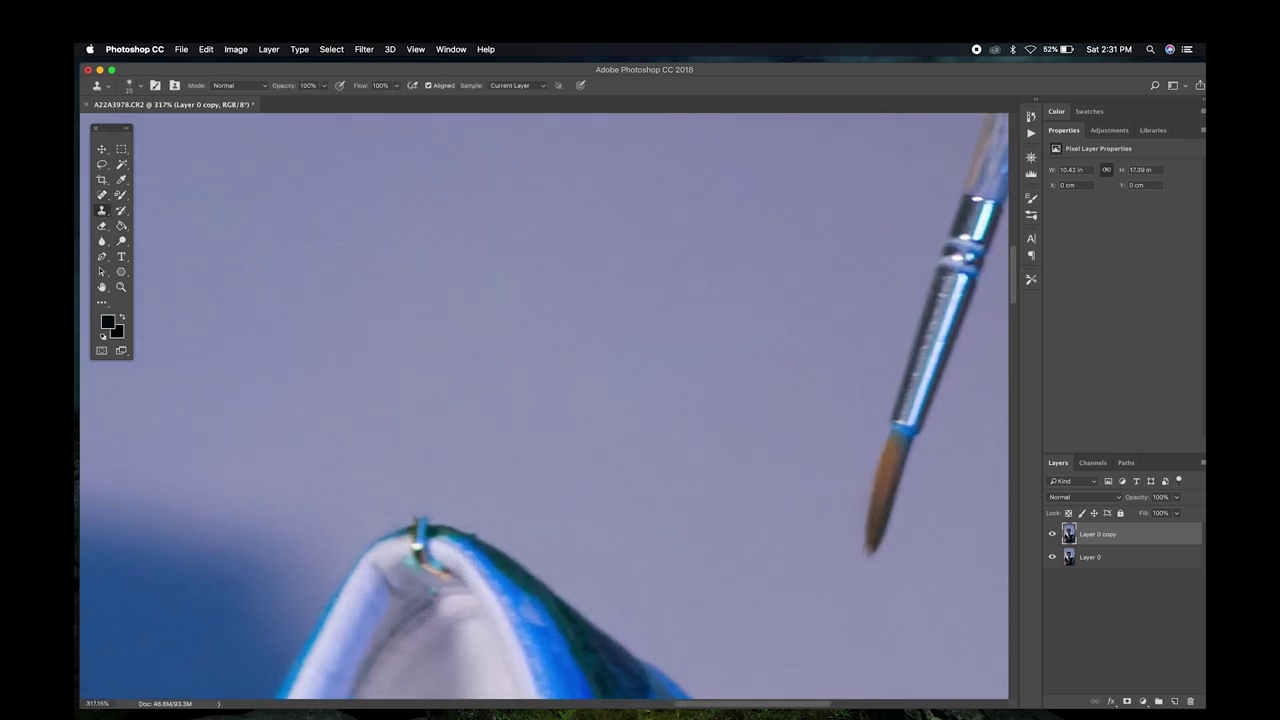
{"action": "left_click_drag", "start_coordinate": [433, 592], "coordinate": [452, 554]}
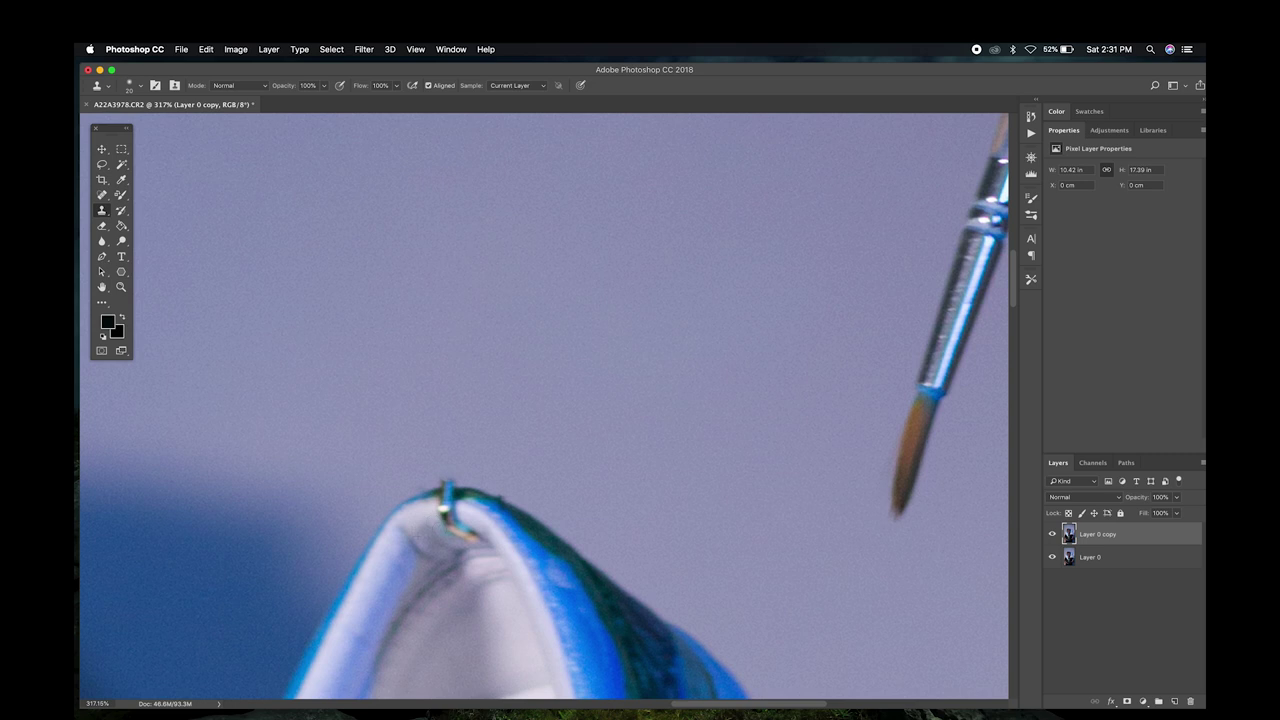
{"action": "mouse_move", "coordinate": [468, 538]}
{"action": "left_mouse_down"}
{"action": "mouse_move", "coordinate": [450, 505]}
{"action": "mouse_move", "coordinate": [428, 512]}
{"action": "mouse_move", "coordinate": [466, 496]}
{"action": "mouse_move", "coordinate": [404, 491]}
{"action": "left_mouse_up"}
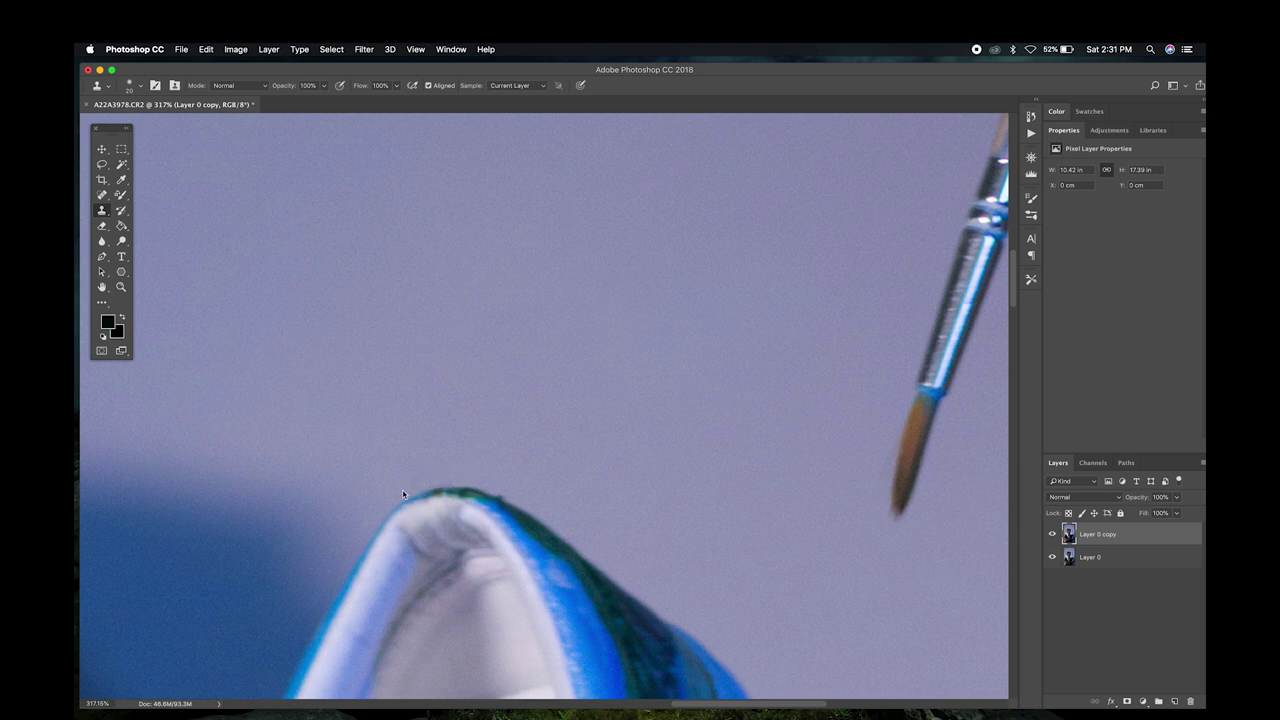
{"action": "scroll", "coordinate": [404, 491], "scroll_direction": "down", "scroll_amount": 5}
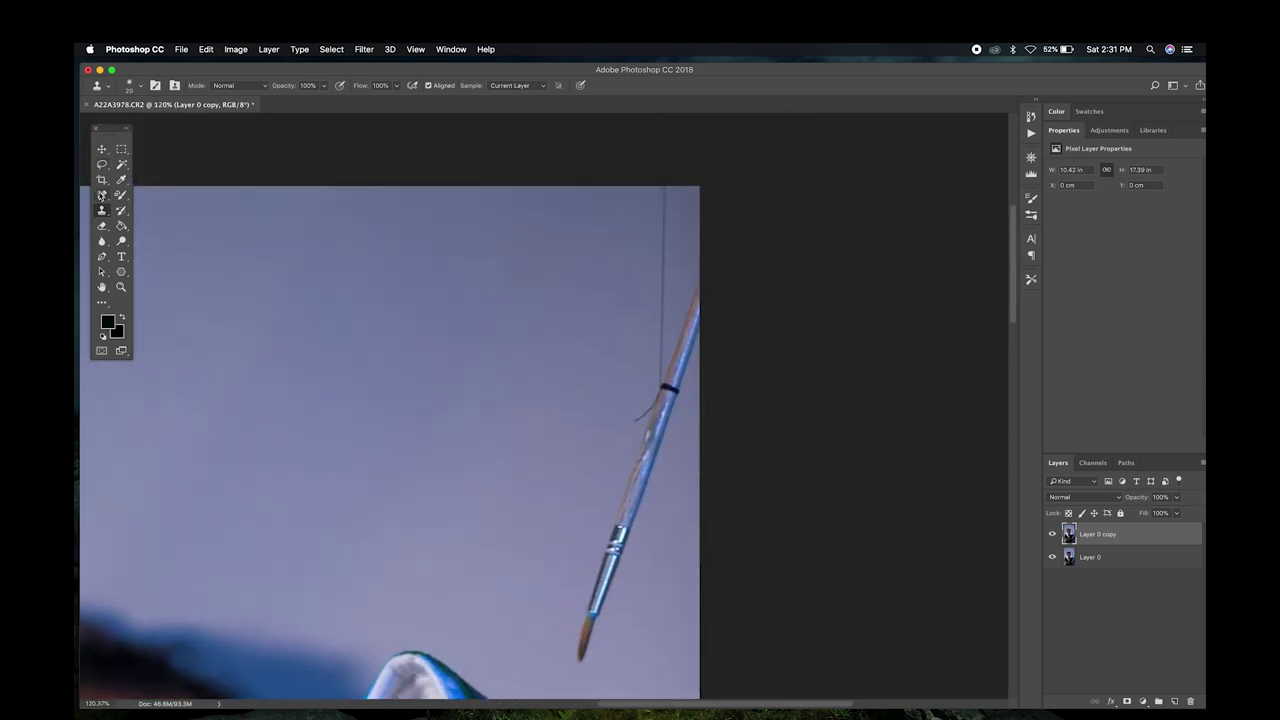
Step: Heal the paintbrush and its thin wires with straight strokes, then fit the photo on screen
{"action": "left_click", "coordinate": [101, 194]}
{"action": "left_click", "coordinate": [663, 187]}
{"action": "left_click", "coordinate": [659, 364], "text": "shift"}
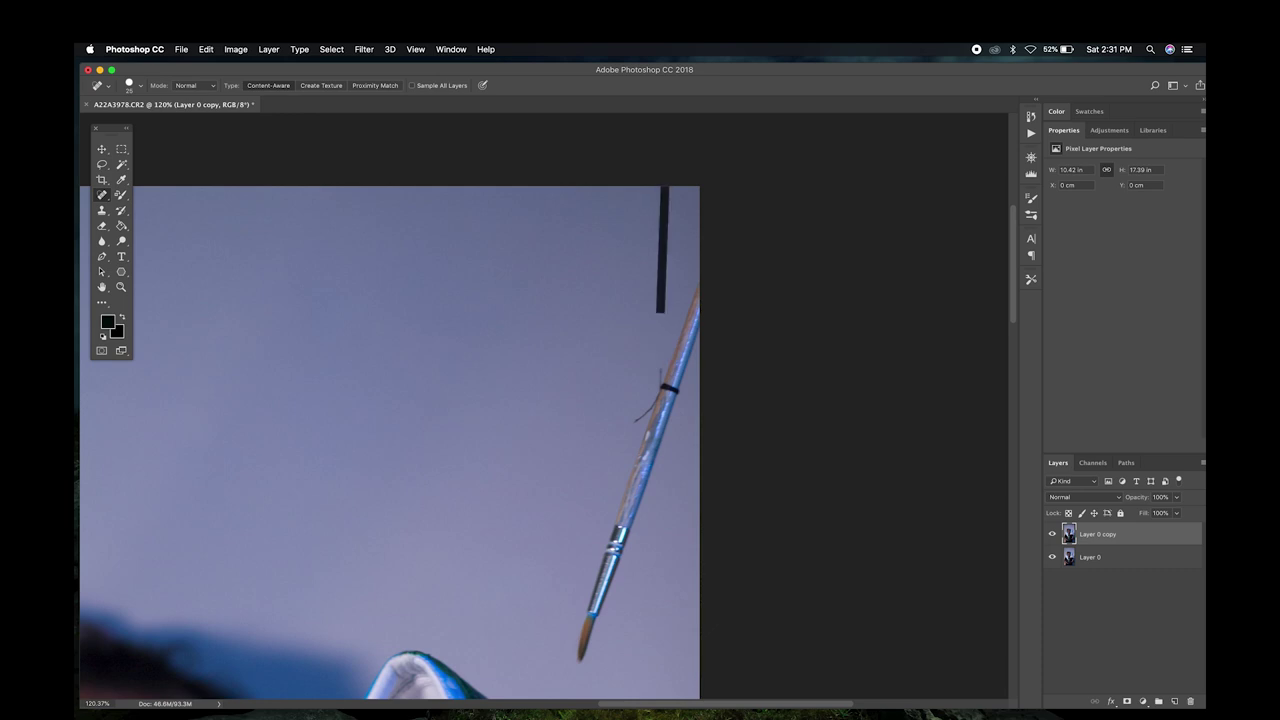
{"action": "scroll", "coordinate": [390, 400], "scroll_direction": "down", "scroll_amount": 3}
{"action": "left_click", "coordinate": [579, 568]}
{"action": "left_click", "coordinate": [699, 205], "text": "shift"}
{"action": "left_click", "coordinate": [640, 428], "text": "shift"}
{"action": "mouse_move", "coordinate": [637, 334]}
{"action": "left_mouse_down"}
{"action": "mouse_move", "coordinate": [670, 309]}
{"action": "mouse_move", "coordinate": [658, 286]}
{"action": "left_mouse_up"}
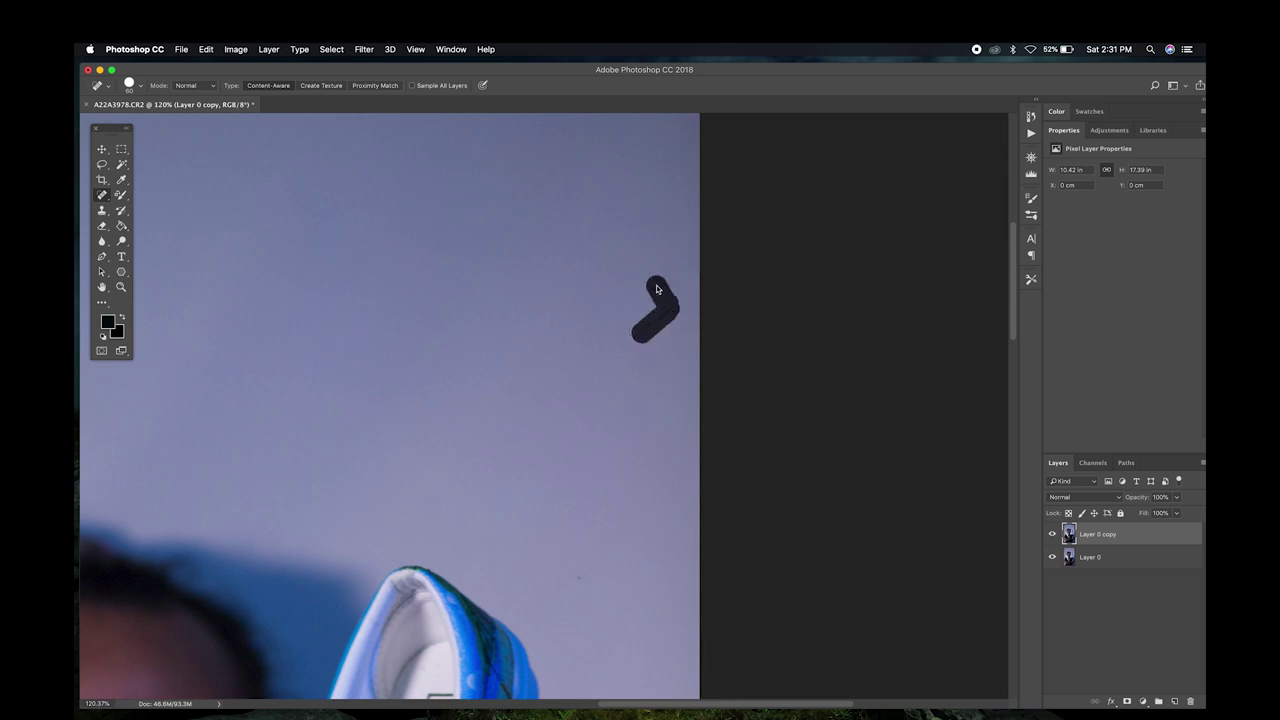
{"action": "key", "text": "super+0"}
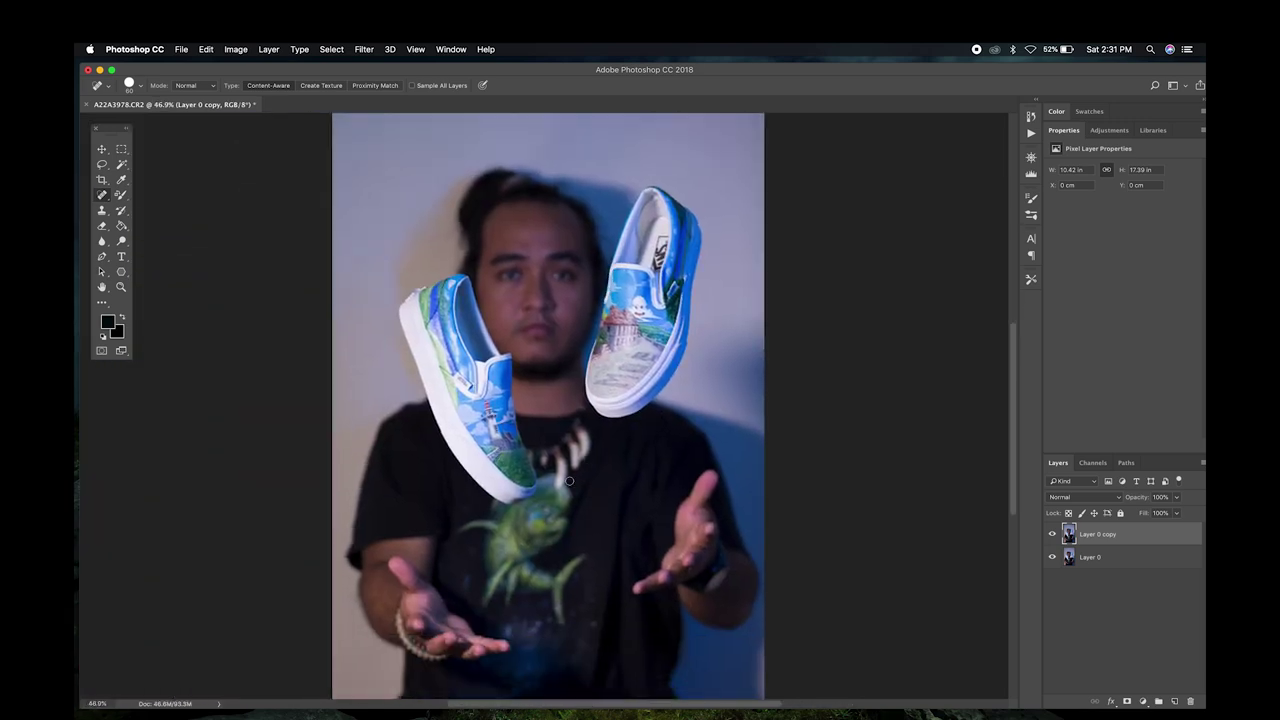
Step: Compare the retouch against the original and duplicate Layer 0 copy
{"action": "key", "text": "super+minus"}
{"action": "left_click", "coordinate": [1052, 535]}
{"action": "left_click", "coordinate": [1052, 535]}
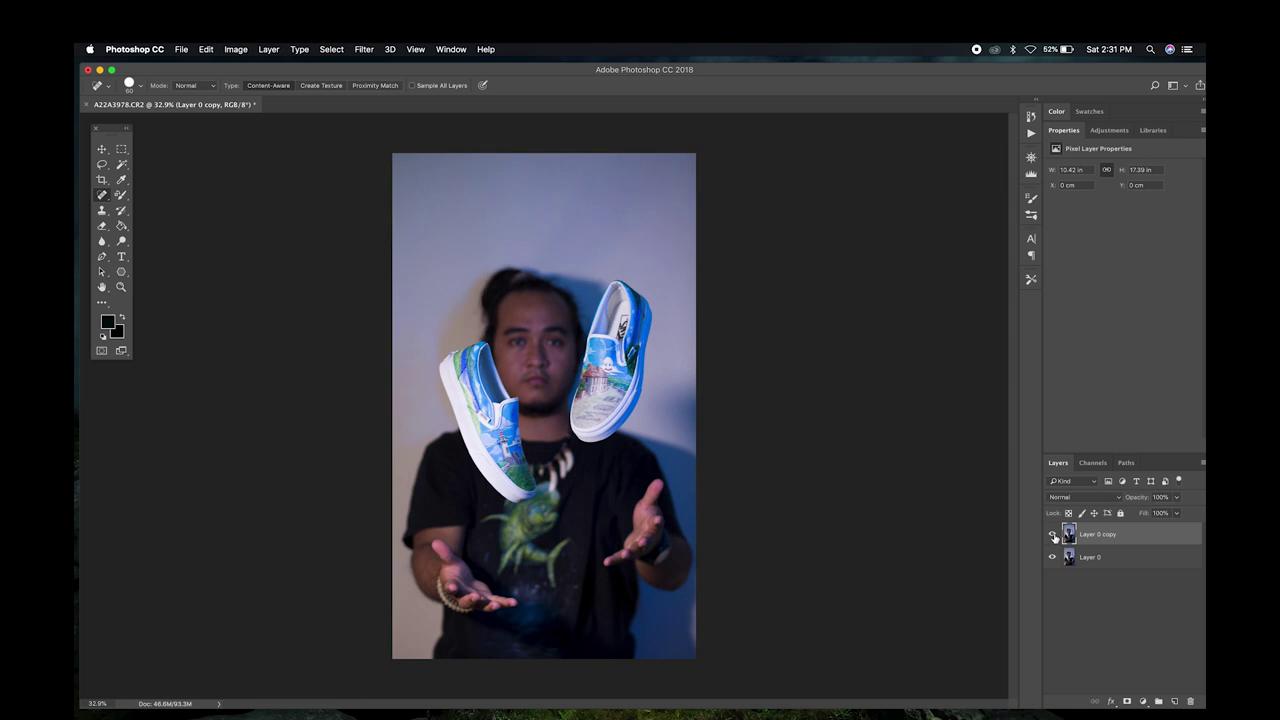
{"action": "left_click", "coordinate": [1052, 535]}
{"action": "left_click", "coordinate": [1052, 535]}
{"action": "left_click", "coordinate": [1182, 629]}
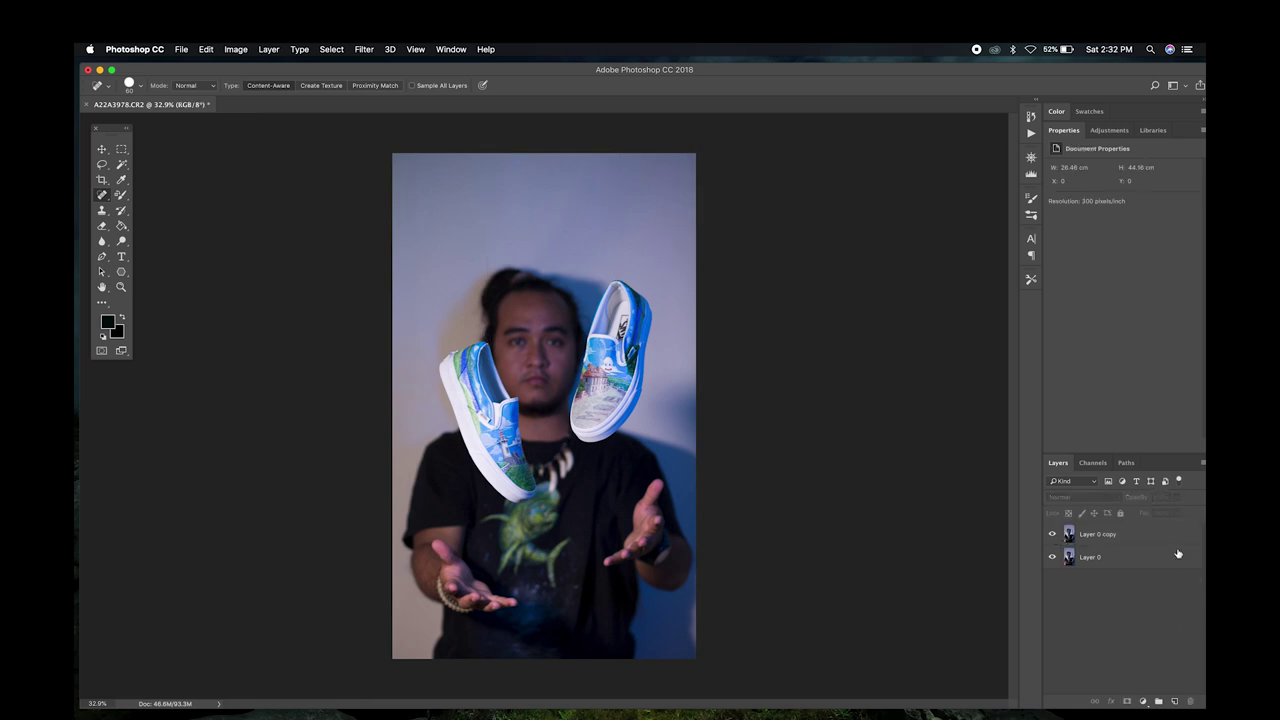
{"action": "left_click_drag", "start_coordinate": [1157, 537], "coordinate": [1176, 700]}
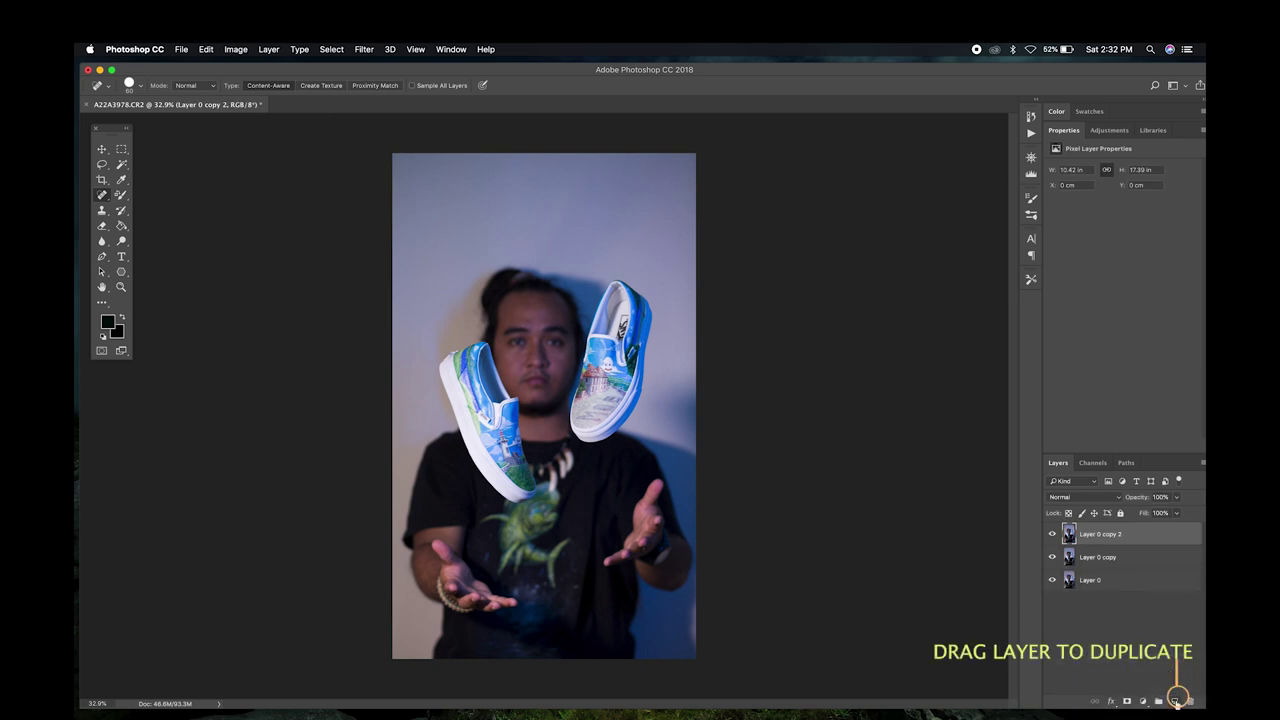
Step: Add a Color Balance layer shifting midtones and shadows slightly toward cyan
{"action": "left_click", "coordinate": [1143, 701]}
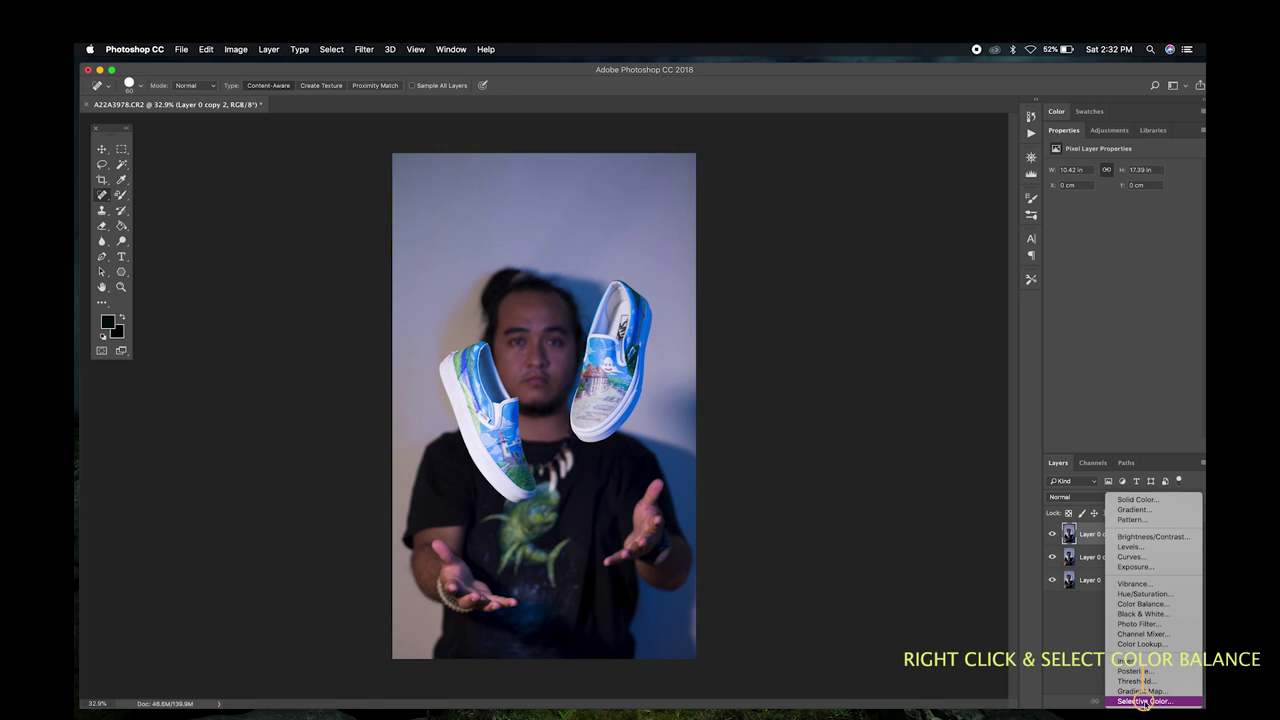
{"action": "left_click", "coordinate": [1157, 605]}
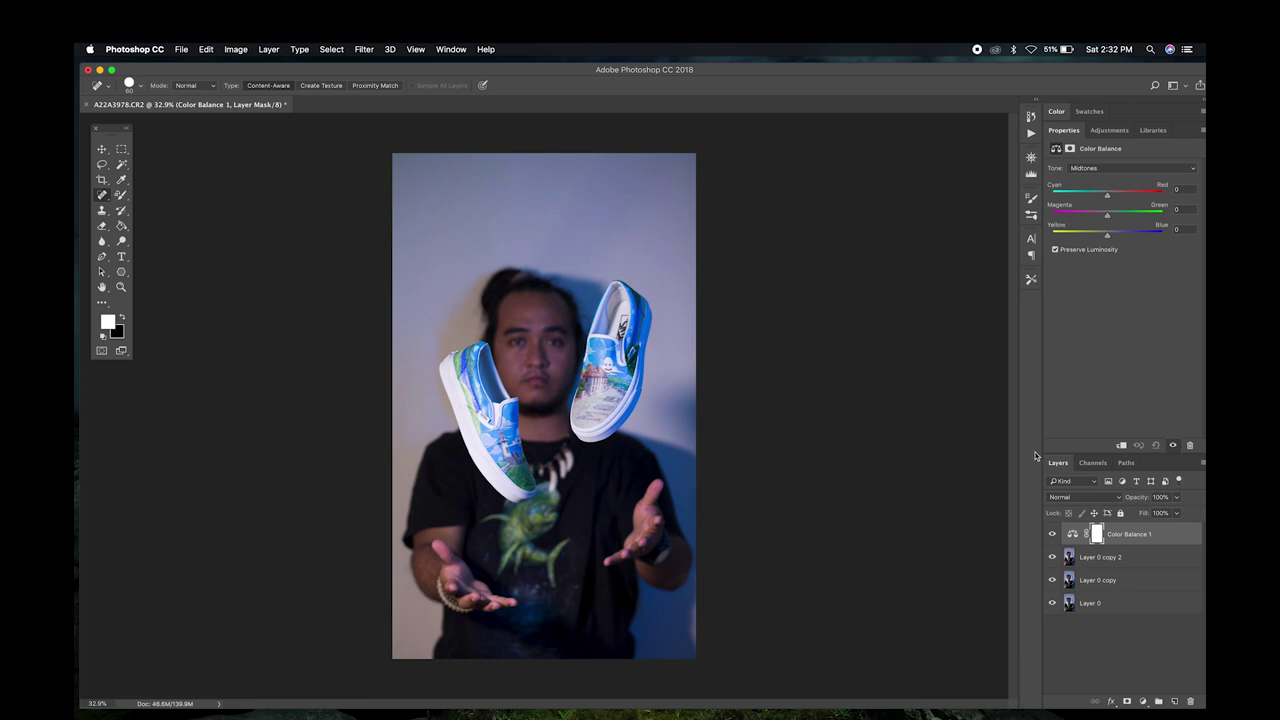
{"action": "mouse_move", "coordinate": [1107, 199]}
{"action": "left_mouse_down"}
{"action": "mouse_move", "coordinate": [1094, 199]}
{"action": "mouse_move", "coordinate": [1125, 239]}
{"action": "mouse_move", "coordinate": [1108, 221]}
{"action": "left_mouse_up"}
{"action": "left_click", "coordinate": [1115, 170]}
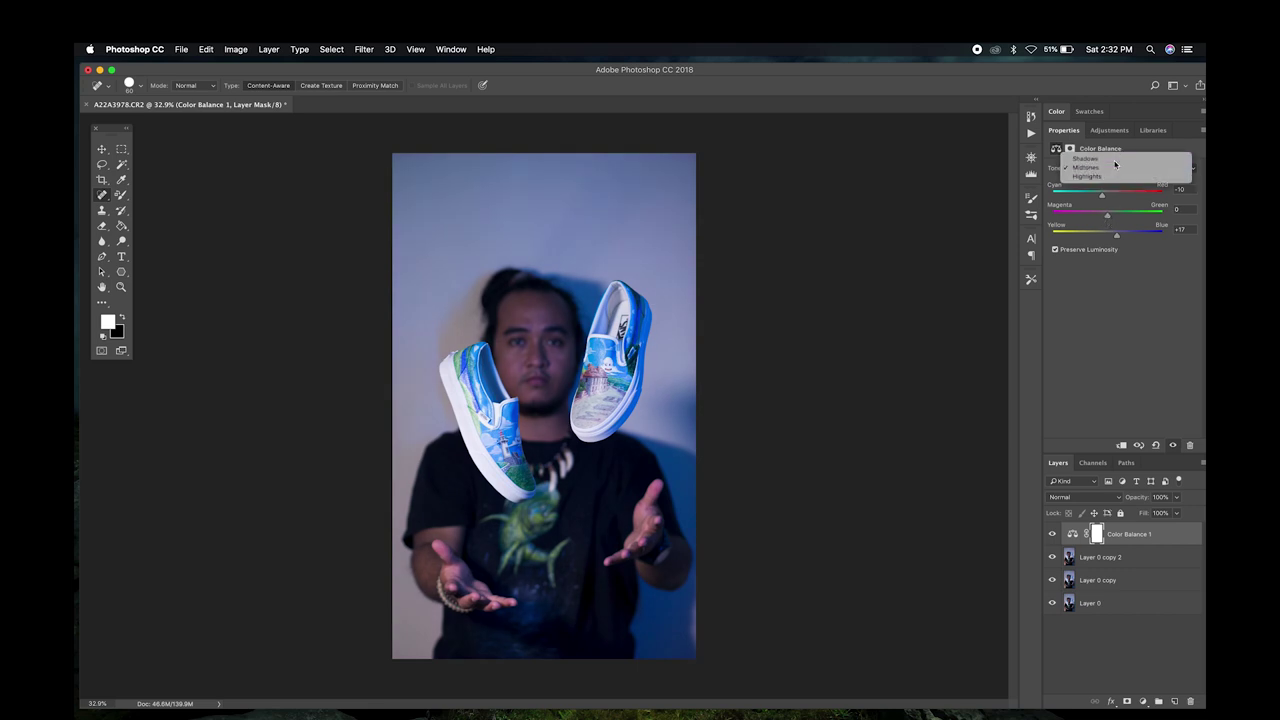
{"action": "left_click", "coordinate": [1115, 157]}
{"action": "mouse_move", "coordinate": [1108, 201]}
{"action": "left_mouse_down"}
{"action": "mouse_move", "coordinate": [1116, 241]}
{"action": "mouse_move", "coordinate": [1099, 215]}
{"action": "mouse_move", "coordinate": [1109, 218]}
{"action": "left_mouse_up"}
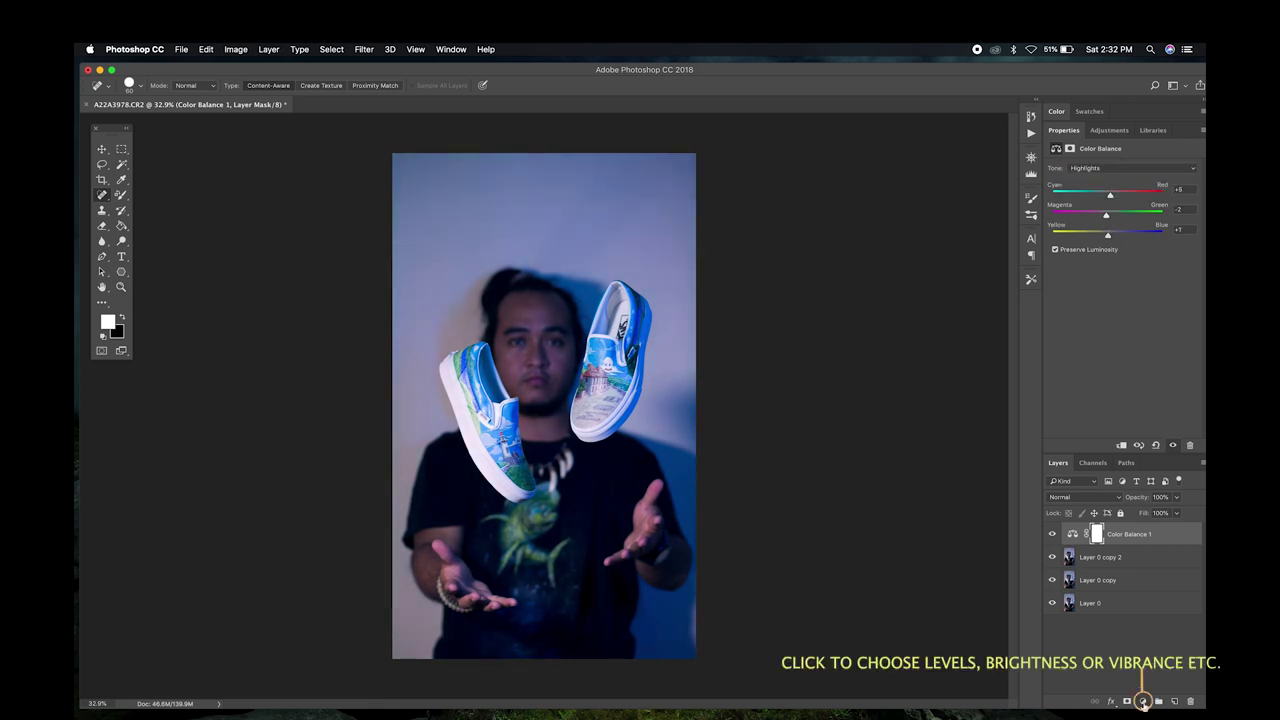
Step: Add a Levels layer with white input 252 and a Brightness/Contrast layer with contrast -39
{"action": "left_click", "coordinate": [1143, 701]}
{"action": "left_click", "coordinate": [1151, 546]}
{"action": "left_click_drag", "start_coordinate": [1195, 249], "coordinate": [1071, 256]}
{"action": "left_click", "coordinate": [1143, 701]}
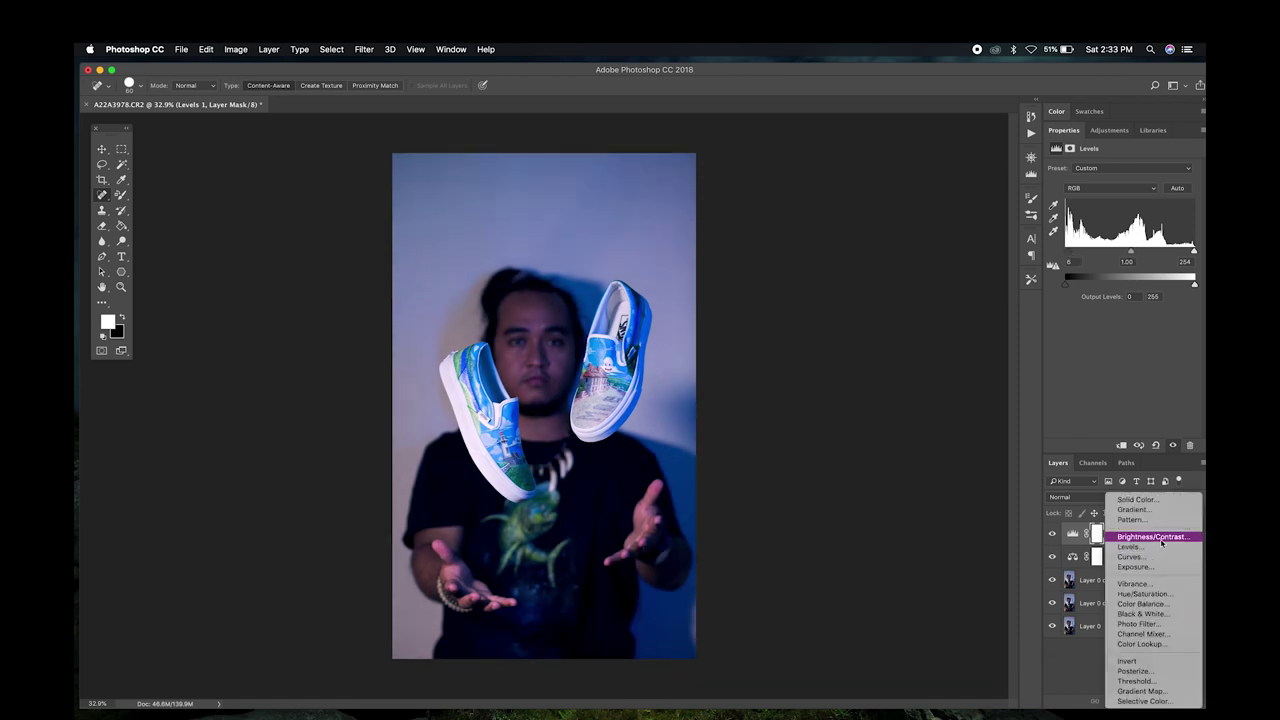
{"action": "left_click", "coordinate": [1151, 532]}
{"action": "left_click_drag", "start_coordinate": [1121, 219], "coordinate": [1076, 222]}
{"action": "left_click", "coordinate": [1052, 326]}
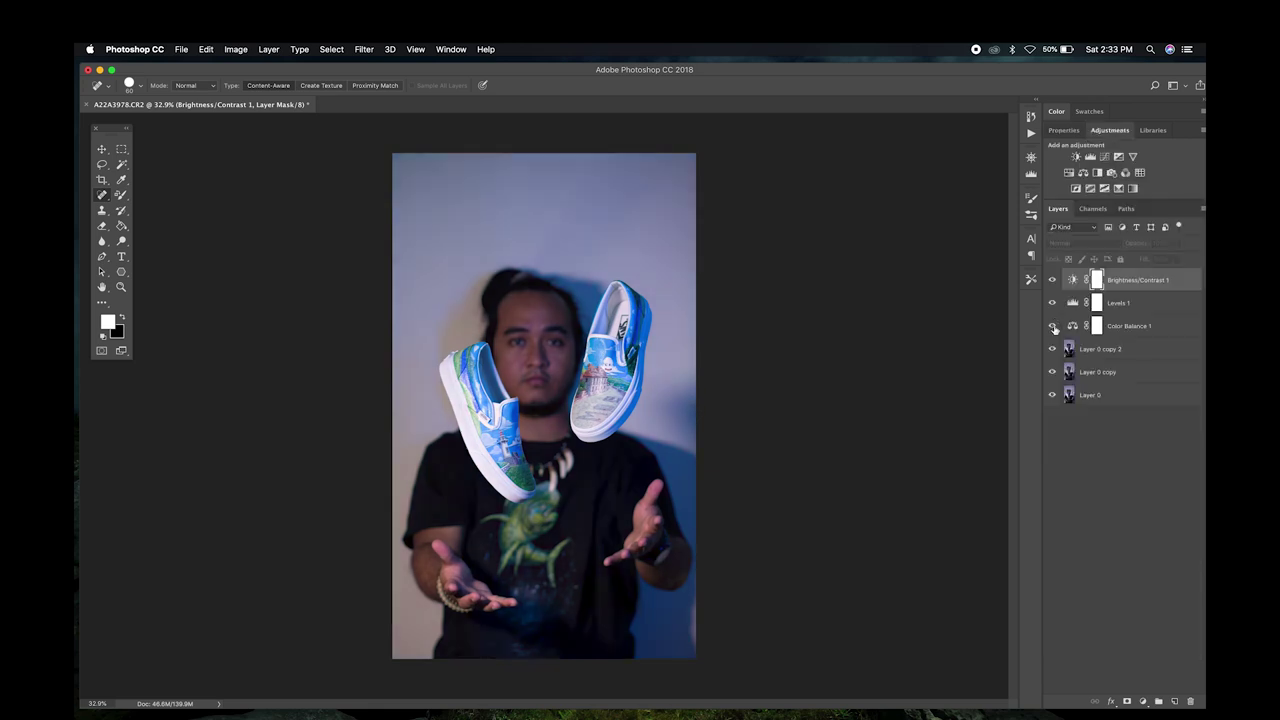
{"action": "left_click", "coordinate": [1052, 326]}
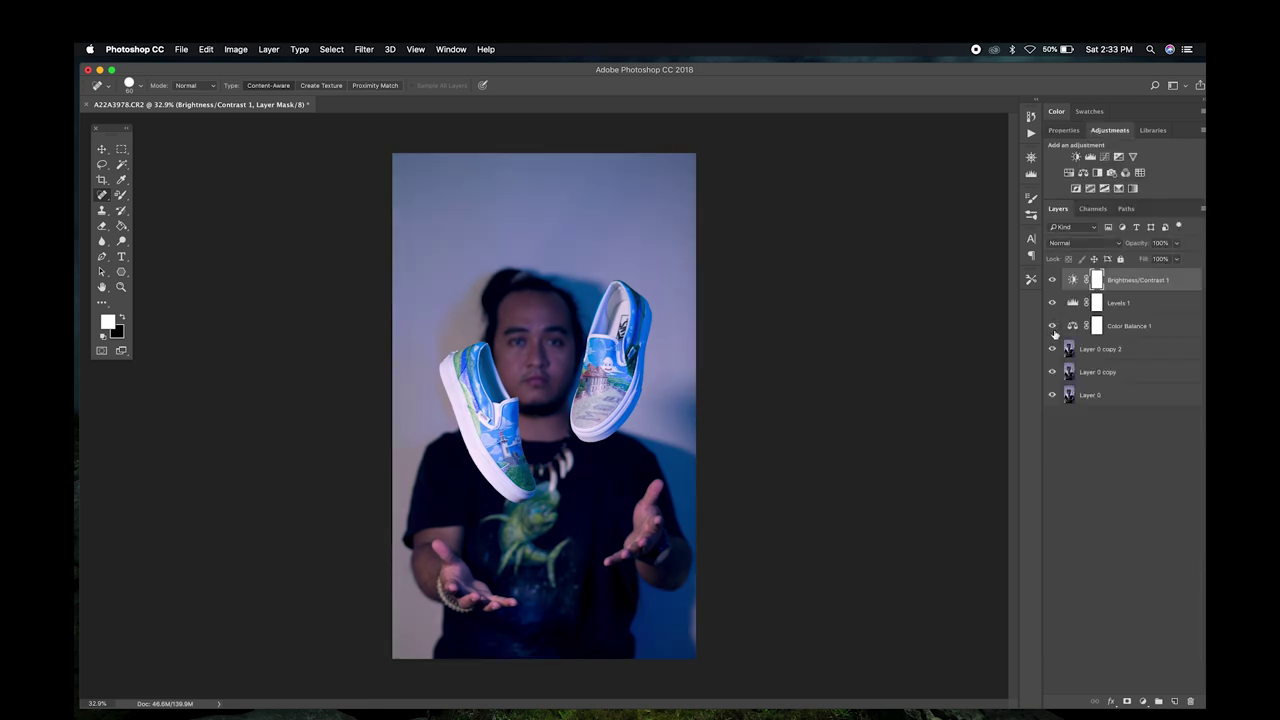
{"action": "left_click", "coordinate": [1147, 348]}
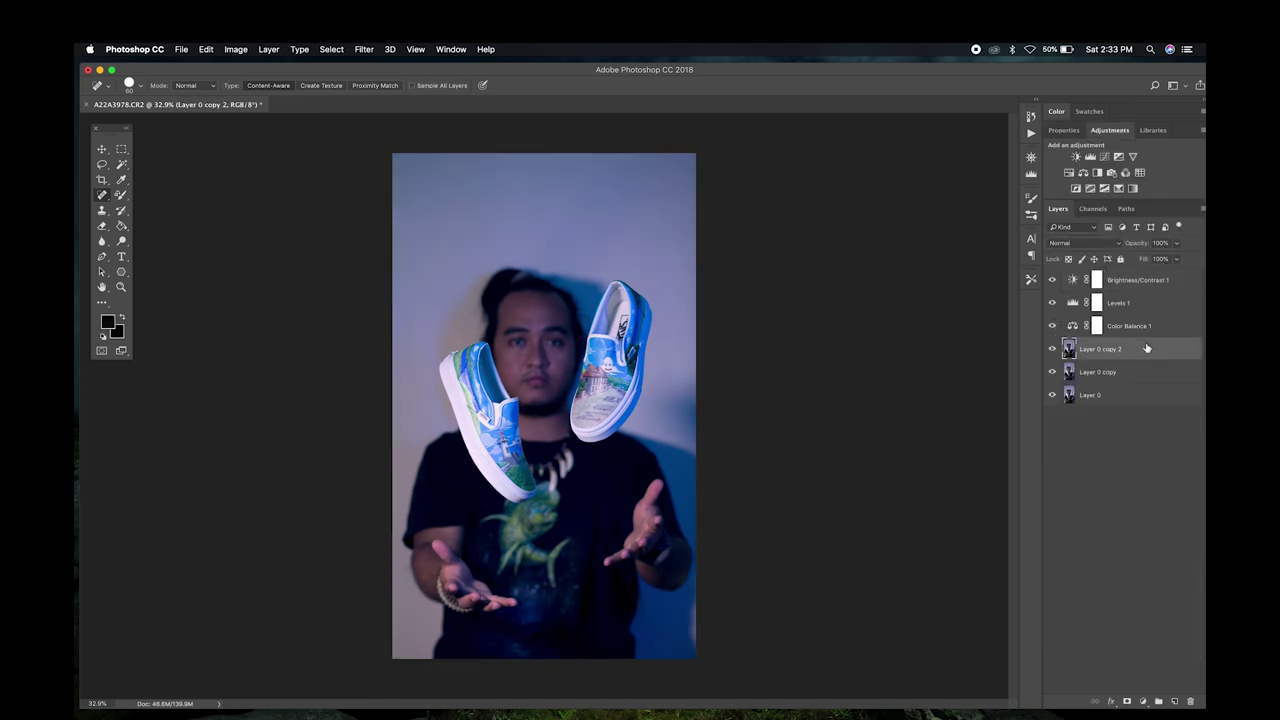
Step: Duplicate Layer 0 copy 2, move the copy to the top, and add a Color Lookup layer
{"action": "key", "text": "super+j"}
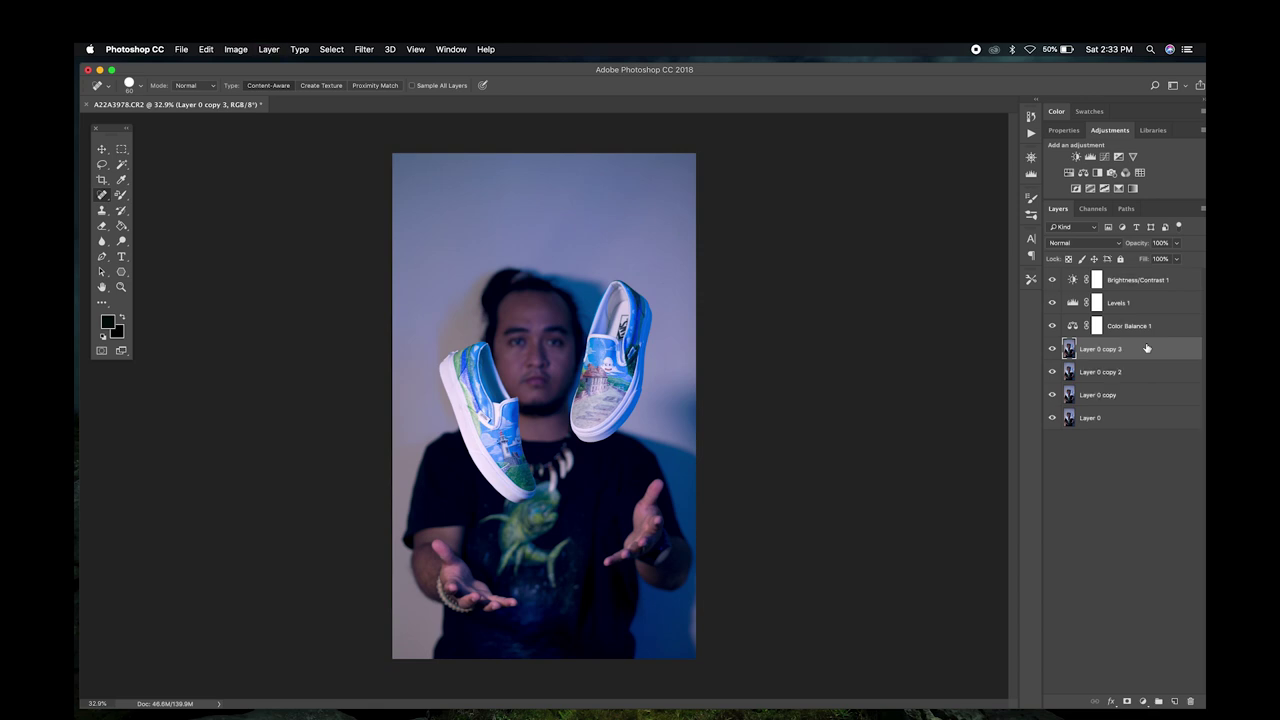
{"action": "left_click_drag", "start_coordinate": [1147, 348], "coordinate": [1144, 280]}
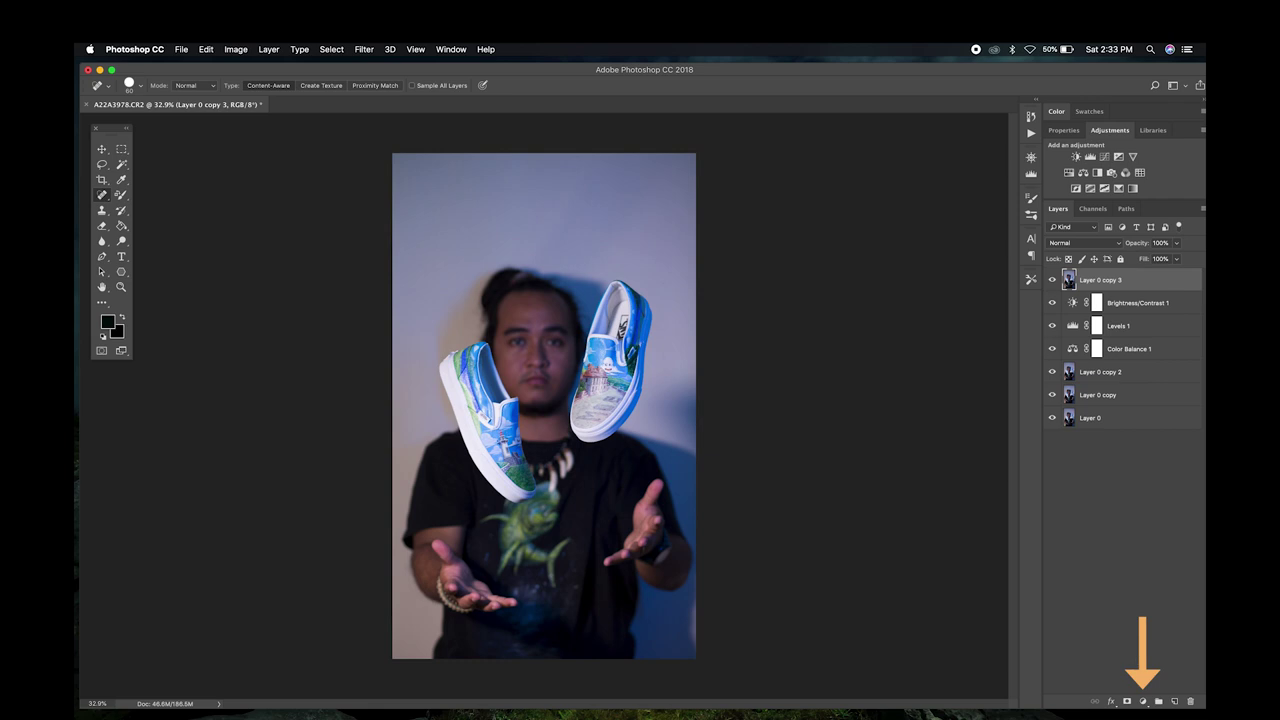
{"action": "left_click", "coordinate": [1141, 702]}
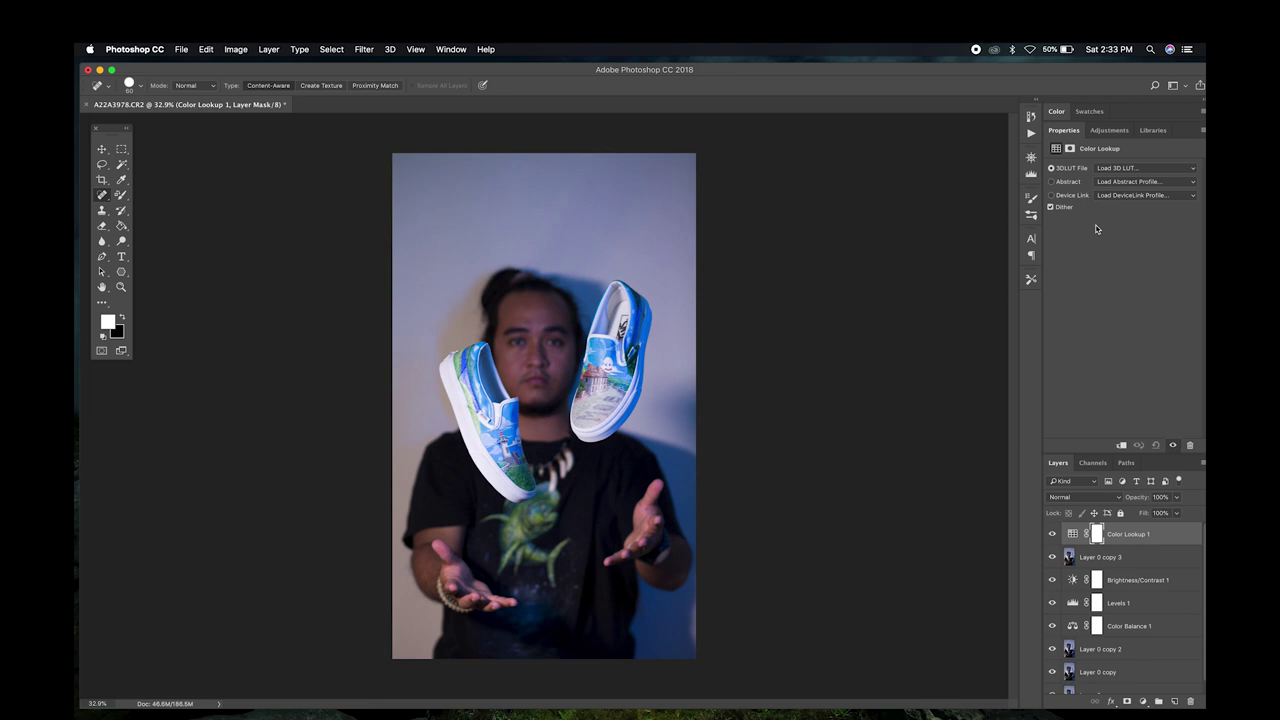
Step: Try several 3D LUT film looks and settle on Moonlight.3DL for Color Lookup 1
{"action": "left_click", "coordinate": [1110, 168]}
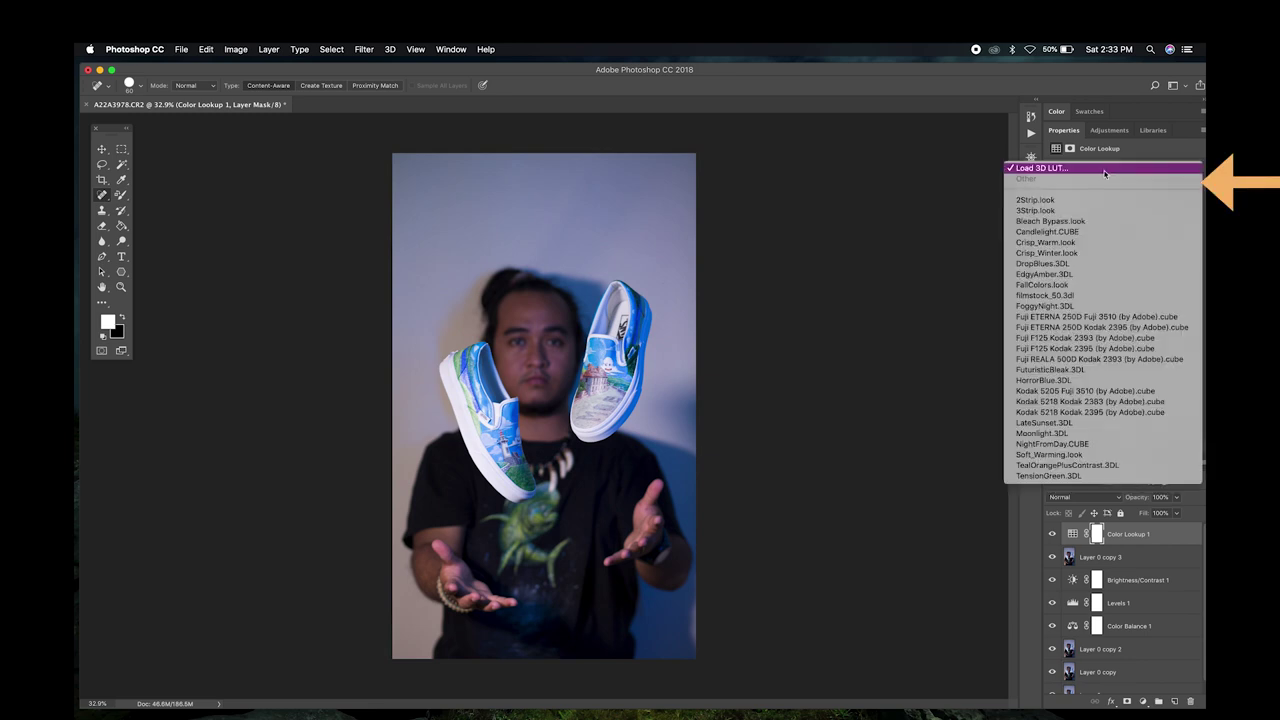
{"action": "left_click", "coordinate": [1105, 253]}
{"action": "left_click", "coordinate": [1111, 167]}
{"action": "left_click", "coordinate": [1110, 230]}
{"action": "left_click", "coordinate": [1111, 168]}
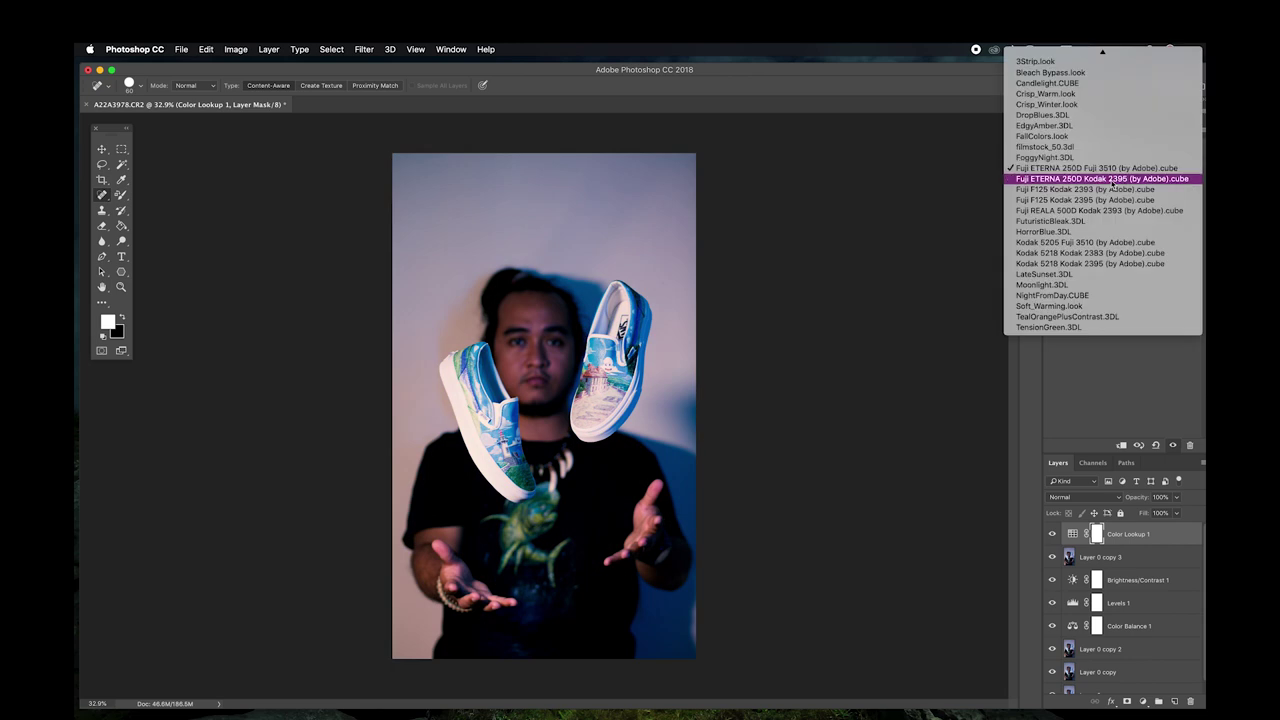
{"action": "left_click", "coordinate": [1111, 180]}
{"action": "left_click", "coordinate": [1111, 168]}
{"action": "left_click", "coordinate": [1111, 180]}
{"action": "left_click", "coordinate": [1111, 168]}
{"action": "left_click", "coordinate": [1122, 180]}
{"action": "left_click", "coordinate": [1122, 168]}
{"action": "left_click", "coordinate": [1118, 210]}
{"action": "left_click", "coordinate": [1122, 170]}
{"action": "left_click", "coordinate": [1118, 180]}
{"action": "left_click", "coordinate": [1120, 168]}
{"action": "left_click", "coordinate": [1119, 179]}
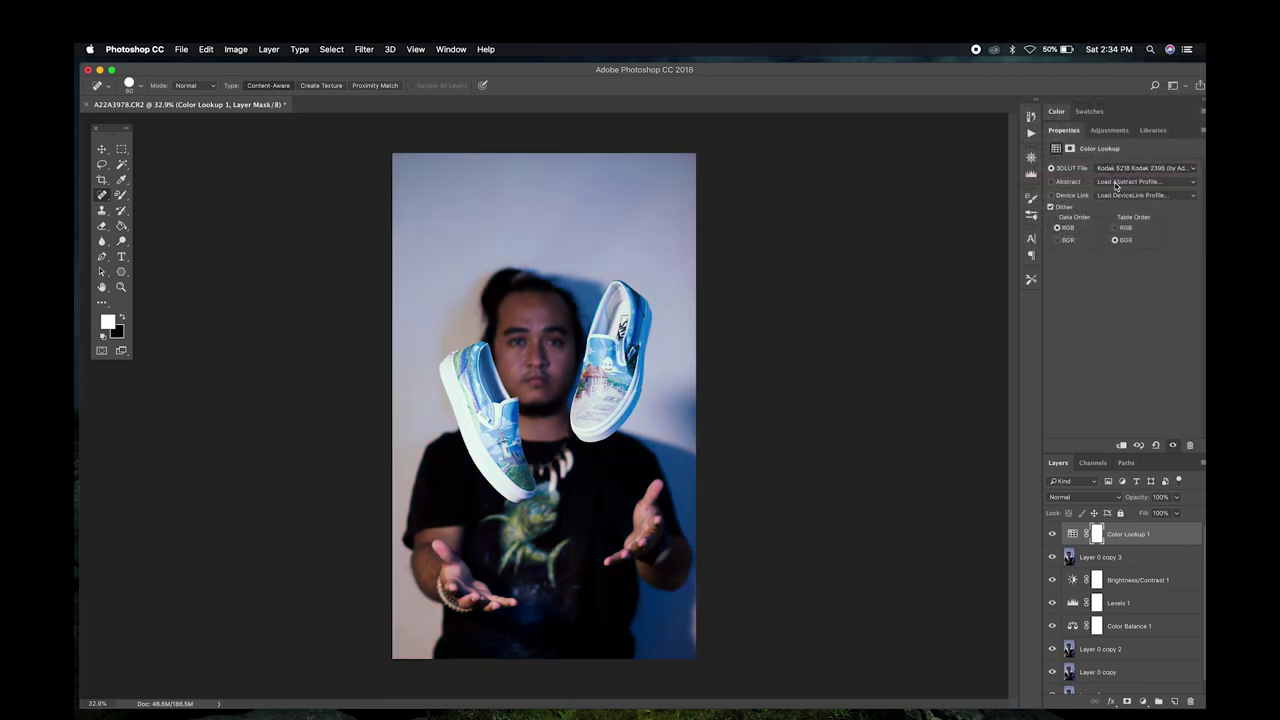
{"action": "left_click", "coordinate": [1120, 168]}
{"action": "left_click", "coordinate": [1119, 189]}
{"action": "left_click", "coordinate": [1120, 168]}
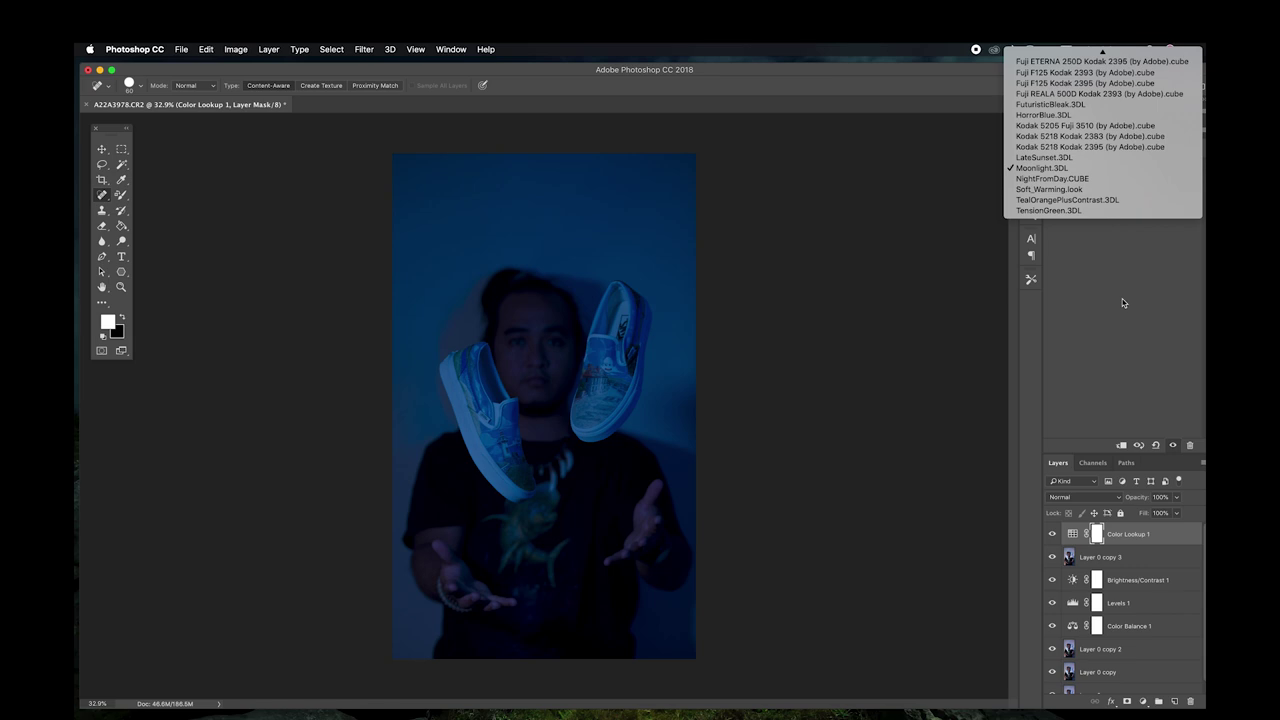
{"action": "left_click", "coordinate": [1125, 335]}
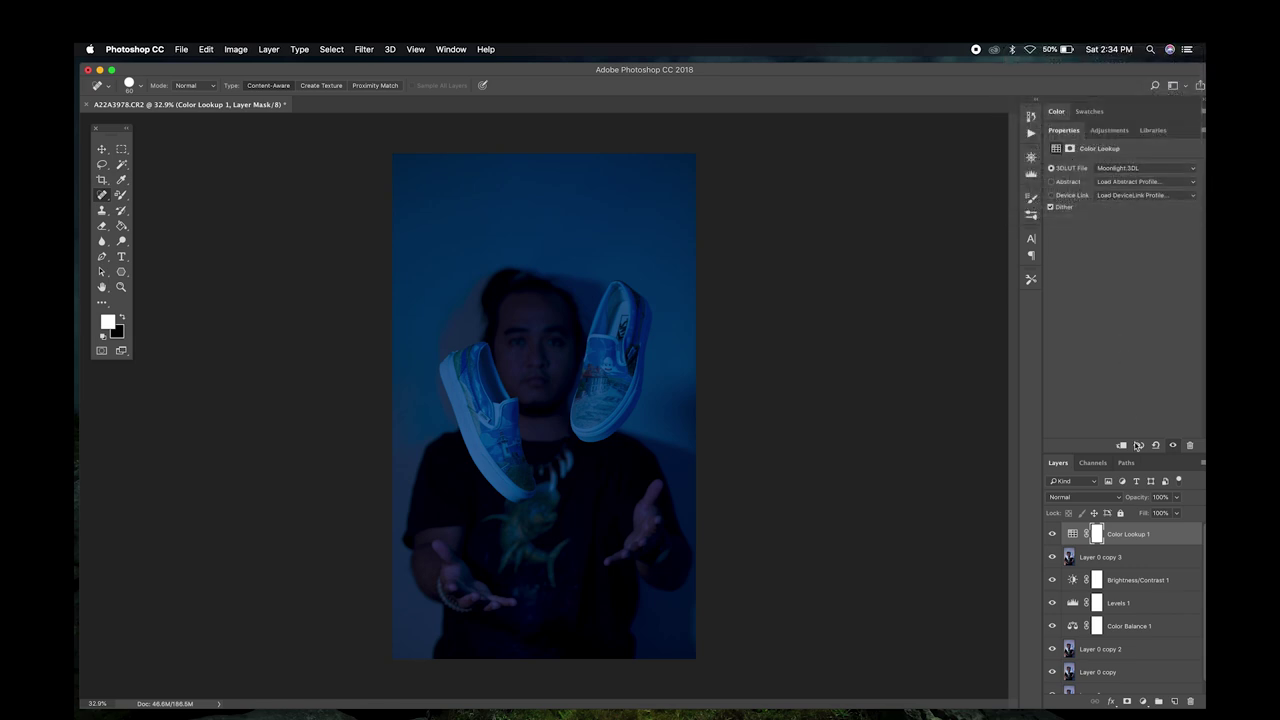
Step: Set Color Lookup 1 opacity to 14% and re-show Brightness/Contrast, Levels and Color Balance
{"action": "left_click", "coordinate": [1176, 497]}
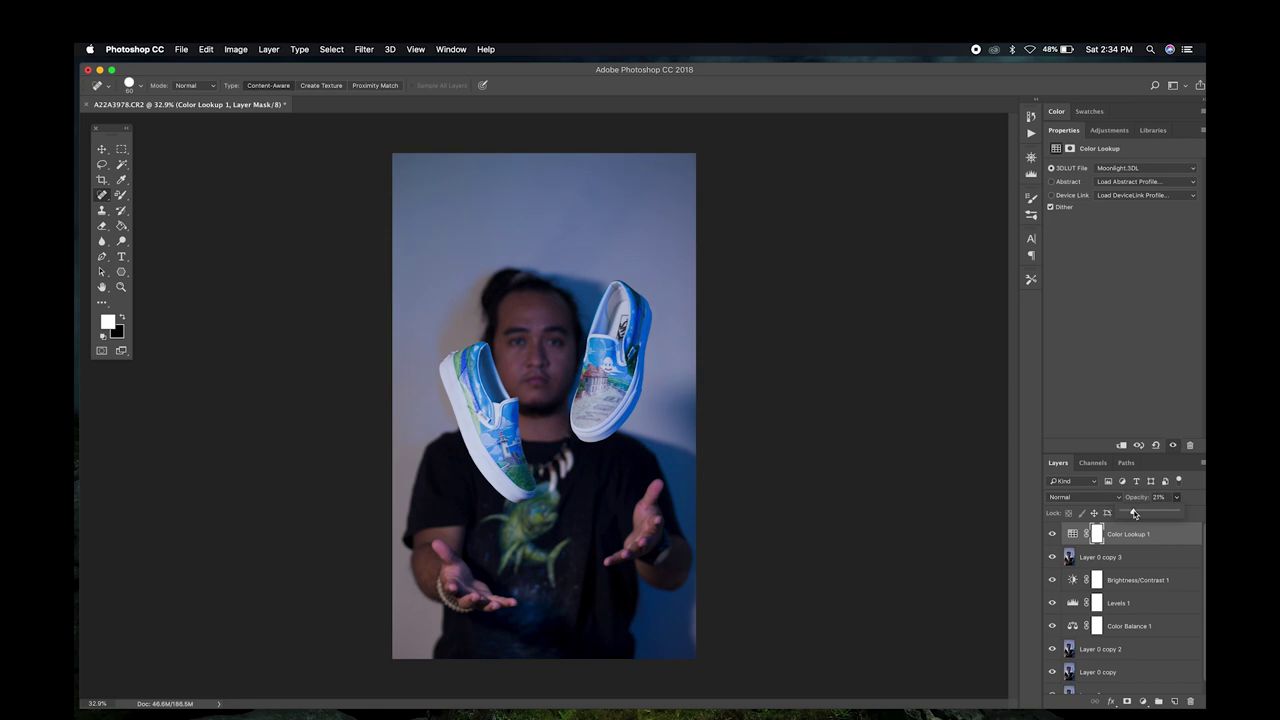
{"action": "left_click", "coordinate": [1052, 534]}
{"action": "left_click", "coordinate": [1052, 534]}
{"action": "left_click", "coordinate": [1052, 534]}
{"action": "left_click", "coordinate": [1052, 534]}
{"action": "left_click", "coordinate": [1187, 499]}
{"action": "left_click_drag", "start_coordinate": [1156, 514], "coordinate": [1151, 514]}
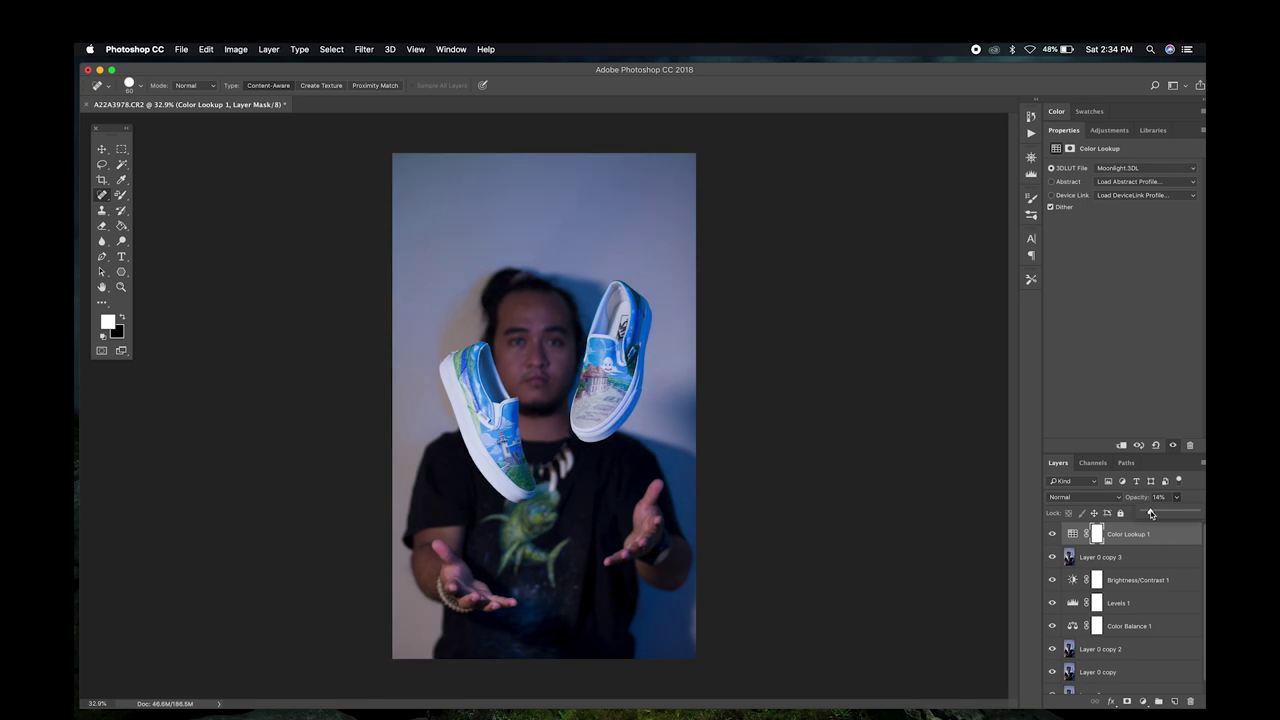
{"action": "left_click_drag", "start_coordinate": [1052, 534], "coordinate": [1052, 637]}
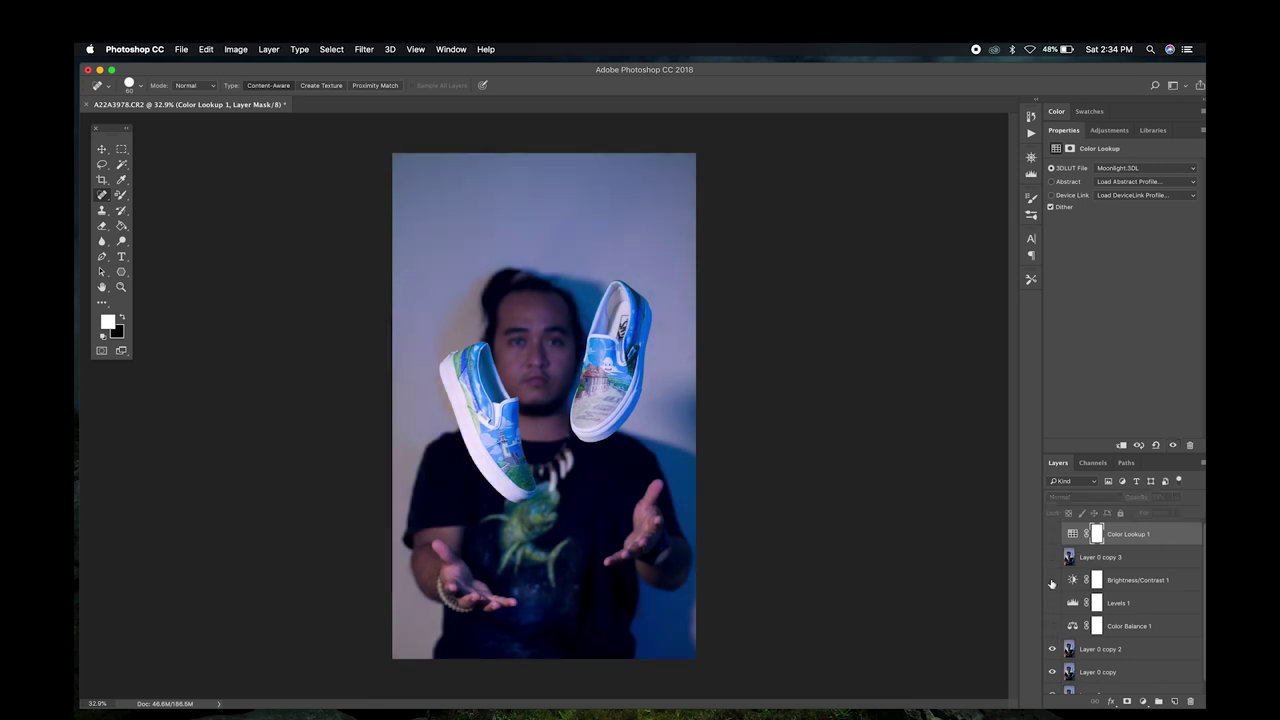
{"action": "mouse_move", "coordinate": [1052, 580]}
{"action": "left_mouse_down"}
{"action": "mouse_move", "coordinate": [1052, 626]}
{"action": "mouse_move", "coordinate": [1052, 591]}
{"action": "left_mouse_up"}
Step: Turn on Layer 0 copy 3 and Color Lookup 1, keeping the grade at low opacity
{"action": "left_click", "coordinate": [1141, 588]}
{"action": "left_click", "coordinate": [1052, 557]}
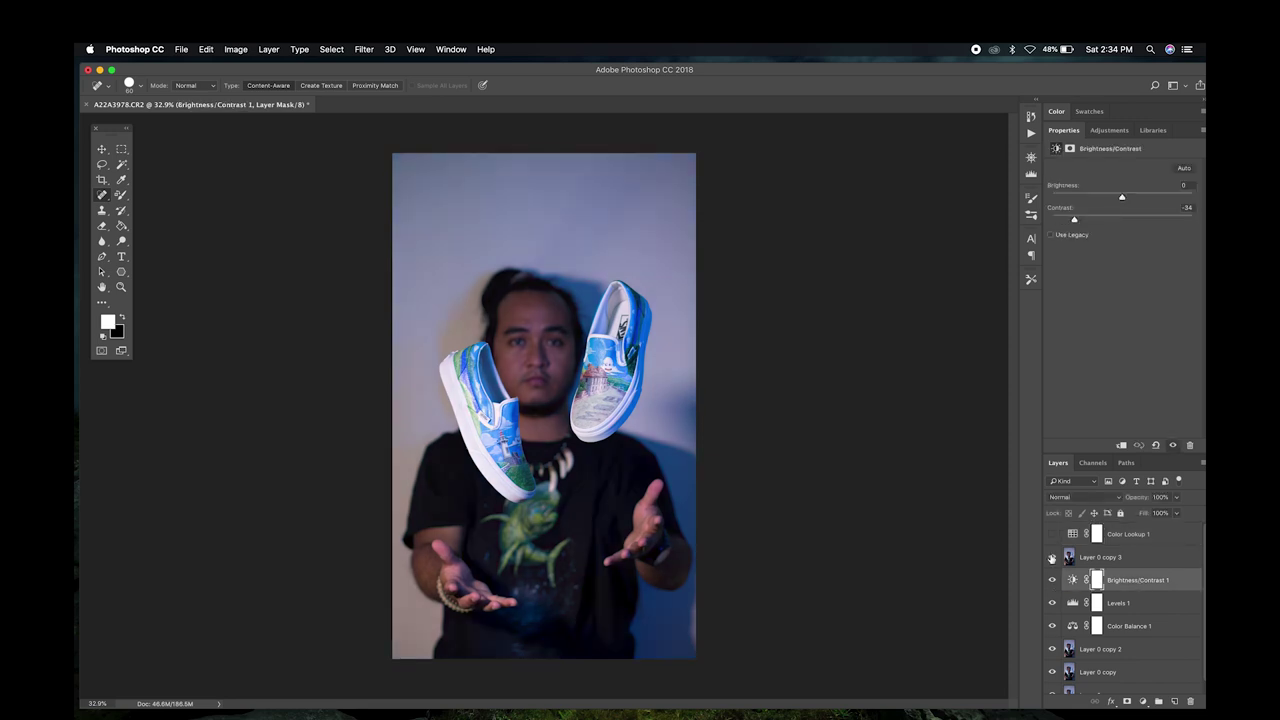
{"action": "left_click", "coordinate": [1052, 534]}
{"action": "left_click", "coordinate": [1118, 534]}
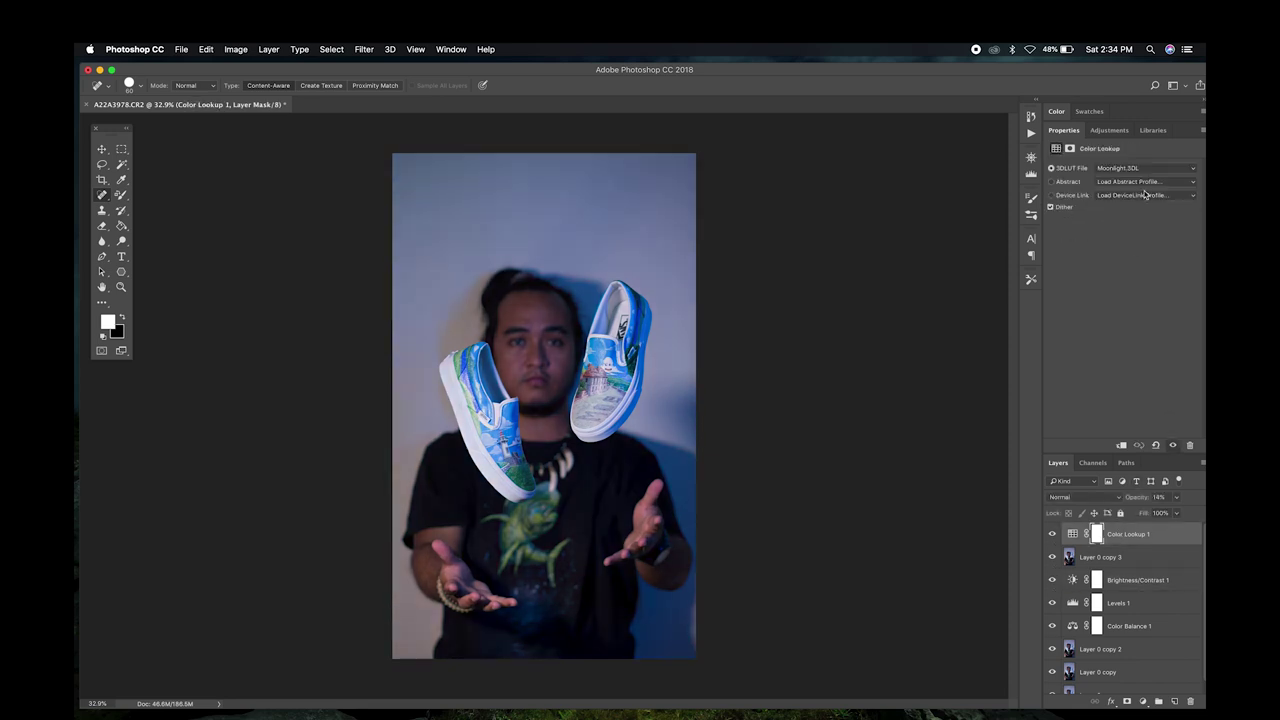
{"action": "left_click", "coordinate": [1176, 497]}
{"action": "left_click_drag", "start_coordinate": [1151, 512], "coordinate": [1158, 513]}
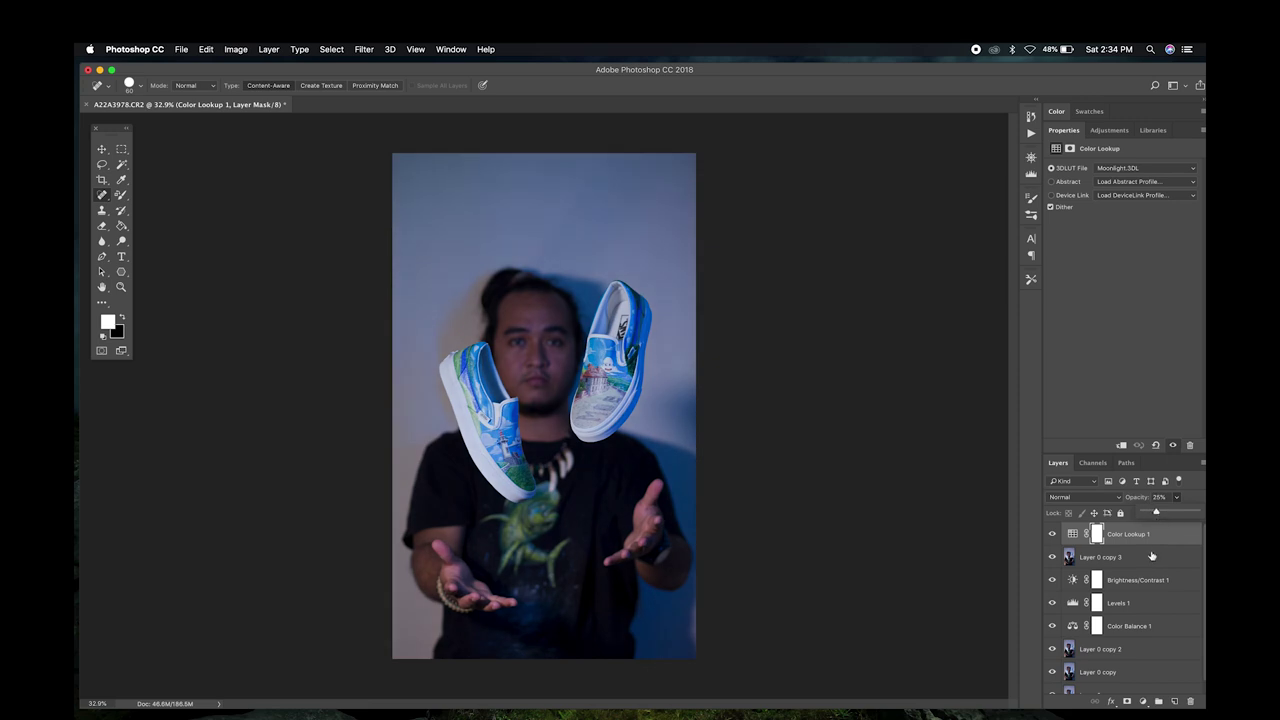
Step: Merge down the grading layers into Layer 0 copy with Cmd+E
{"action": "left_click", "coordinate": [1152, 556]}
{"action": "key", "text": "super+e"}
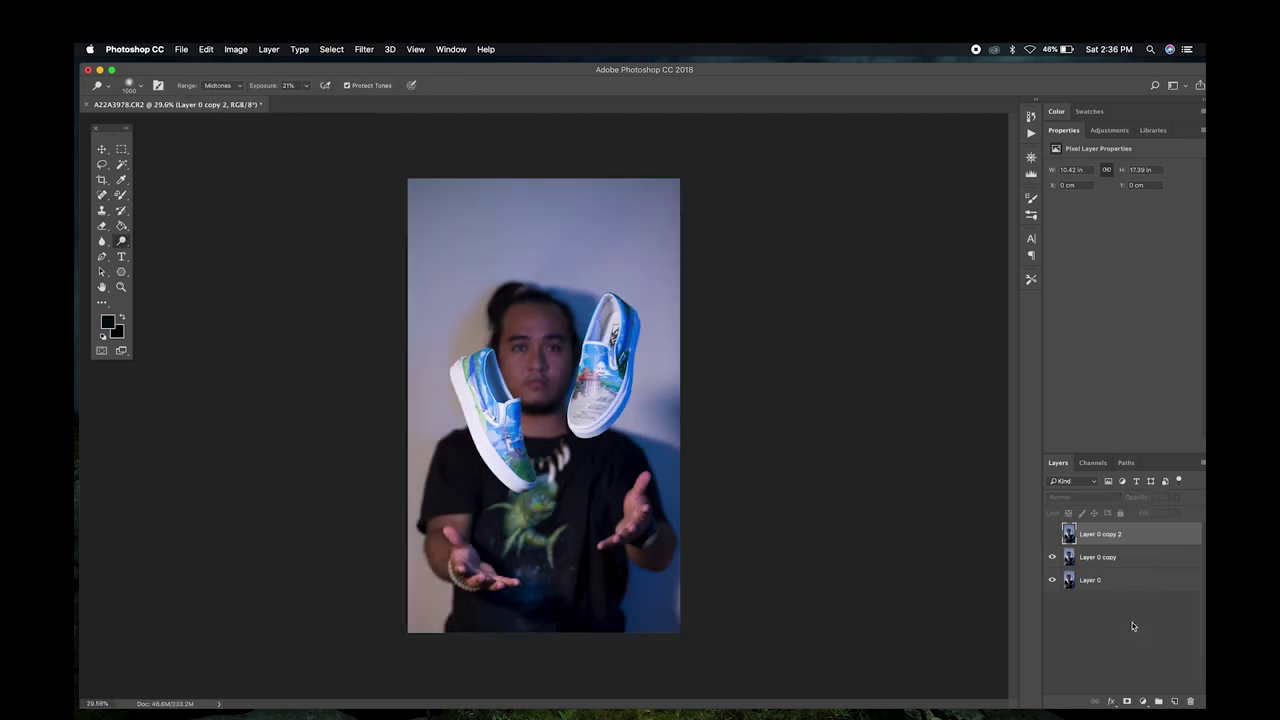
{"action": "key", "text": "super+e"}
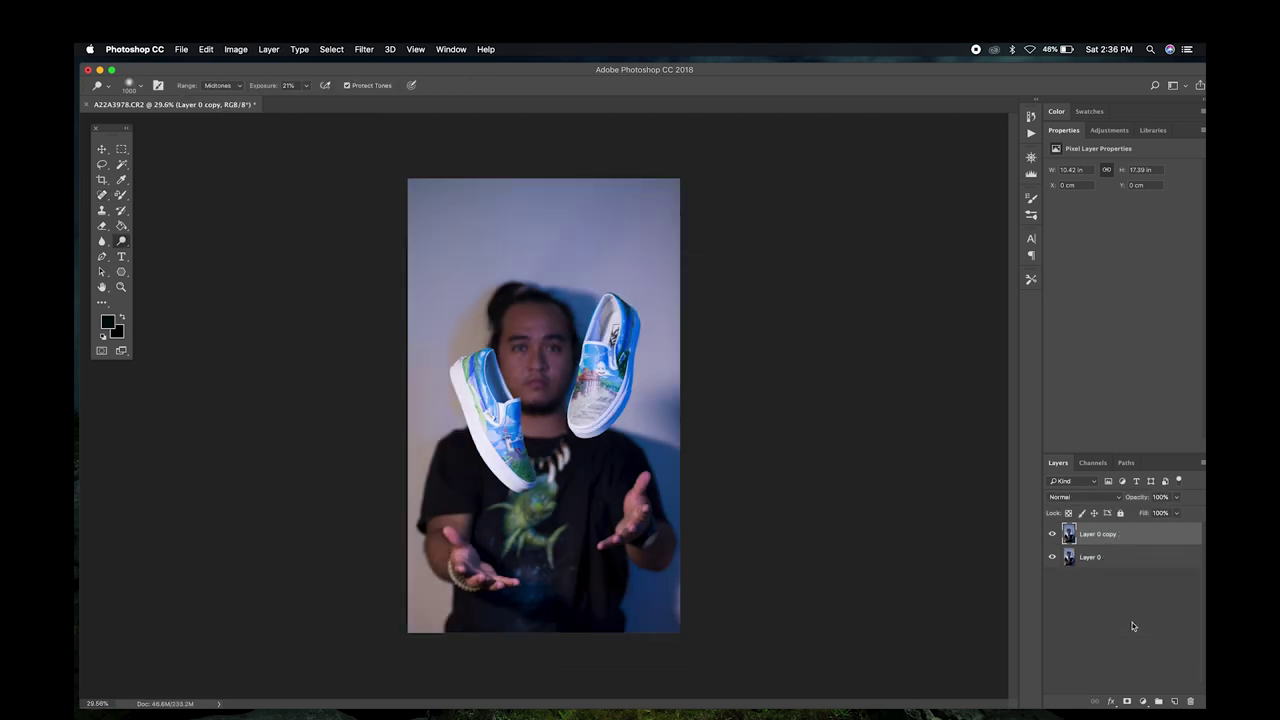
Step: Save a JPEG copy named 'for lighthroom' to the Desktop at Quality 12 (Maximum)
{"action": "left_click", "coordinate": [181, 49]}
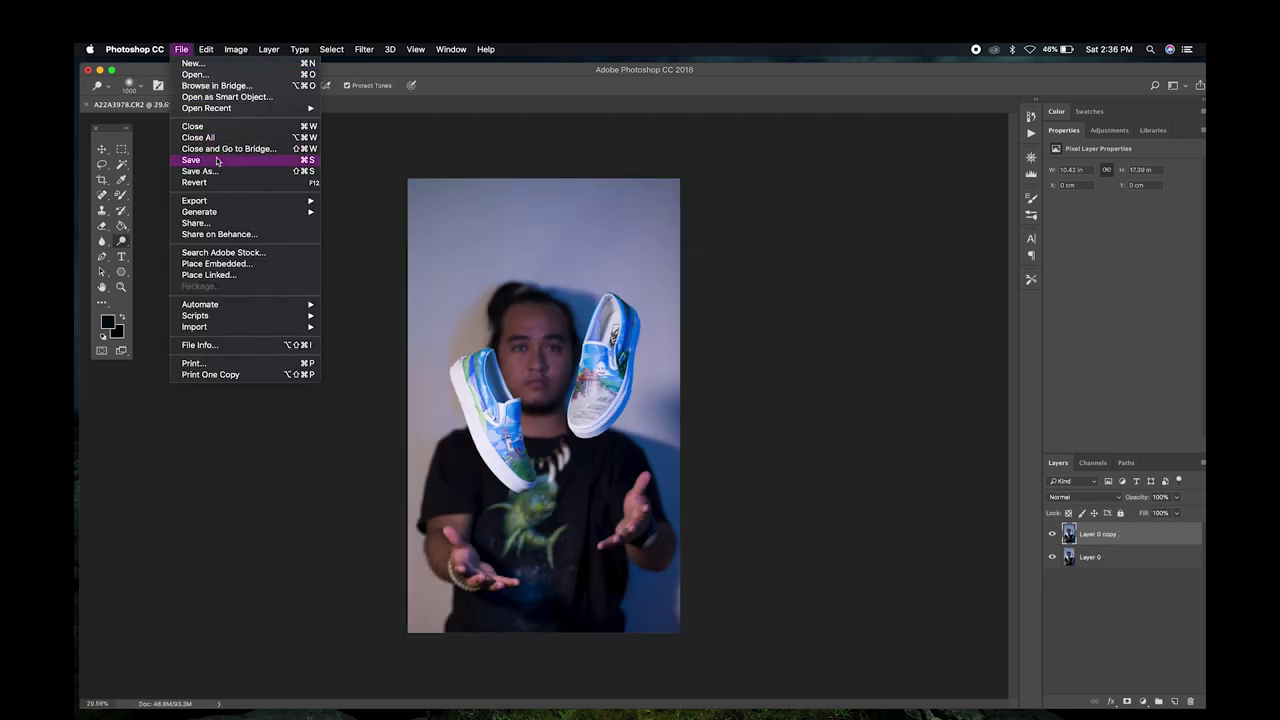
{"action": "left_click", "coordinate": [507, 244]}
{"action": "key", "text": "super+shift+s"}
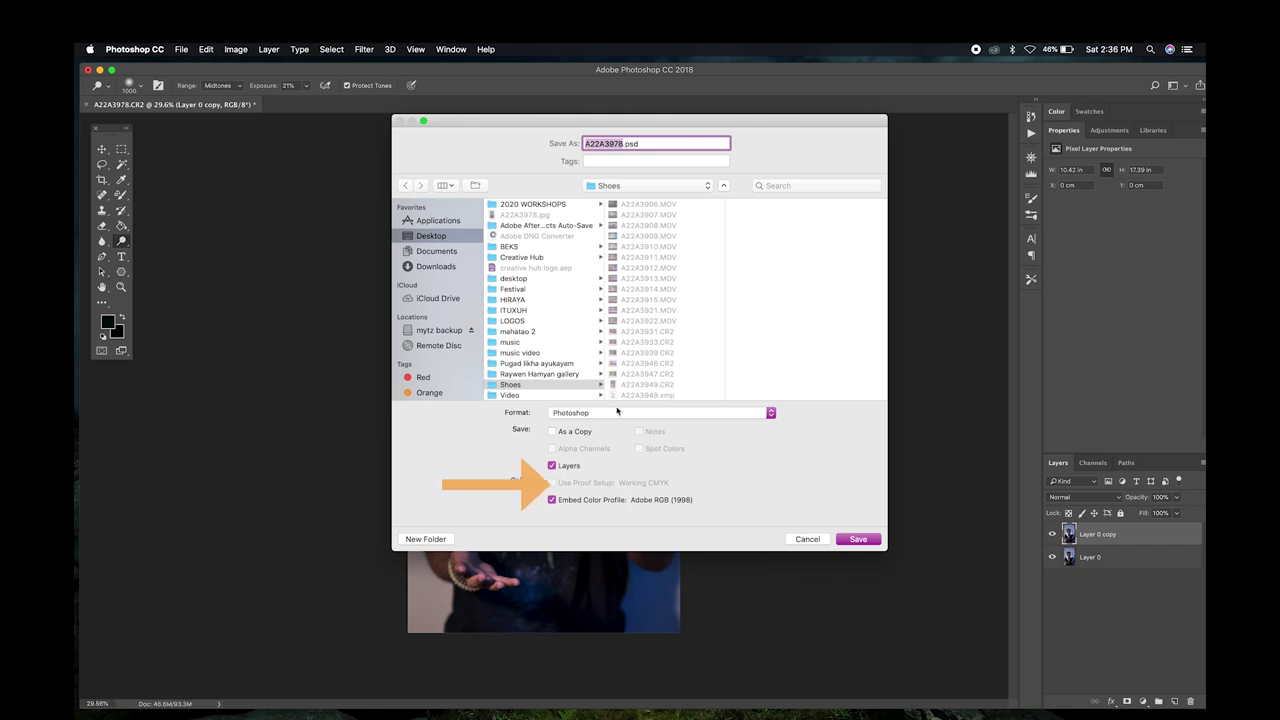
{"action": "left_click", "coordinate": [617, 410]}
{"action": "key", "text": "Return"}
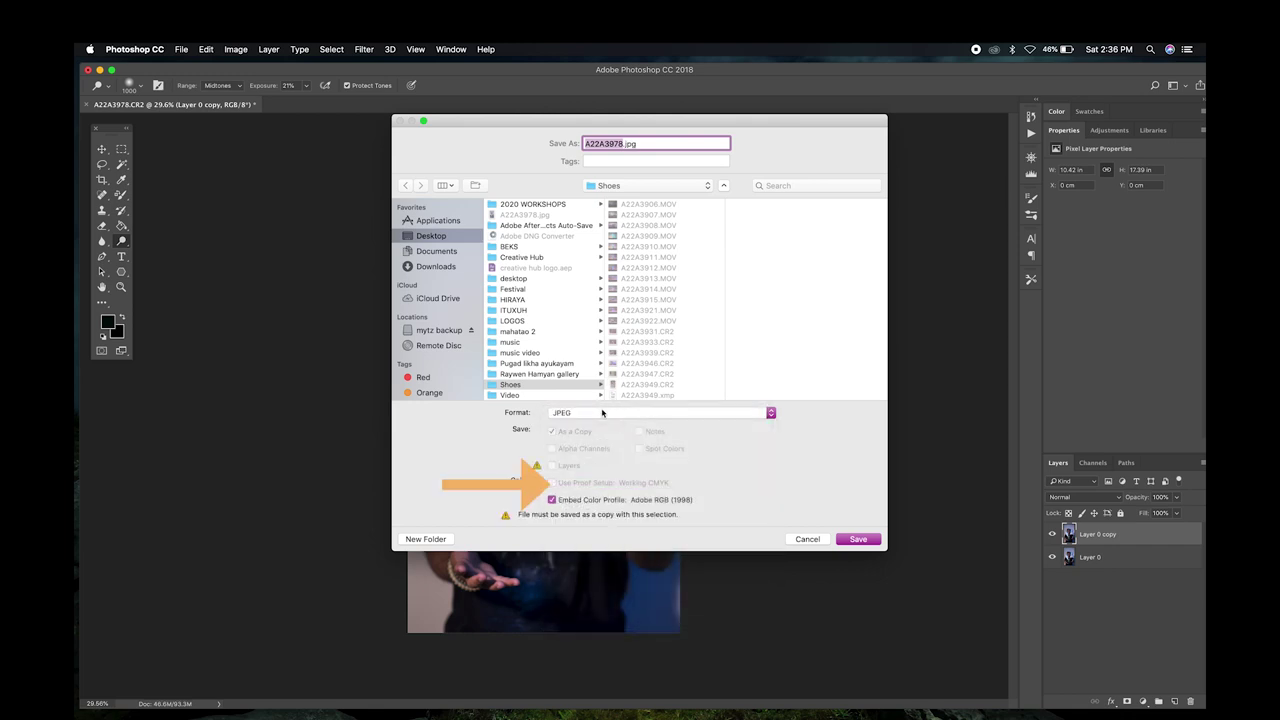
{"action": "left_click", "coordinate": [458, 235]}
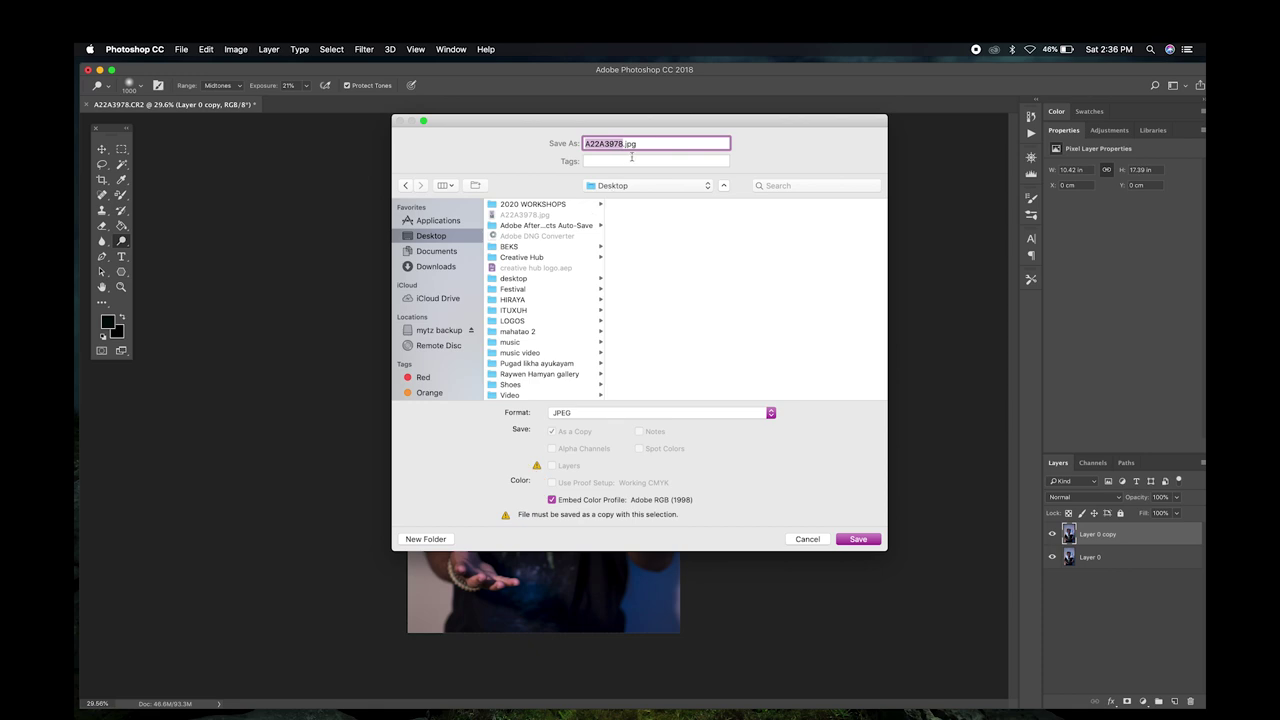
{"action": "type", "text": "for lighthroom"}
{"action": "key", "text": "Return"}
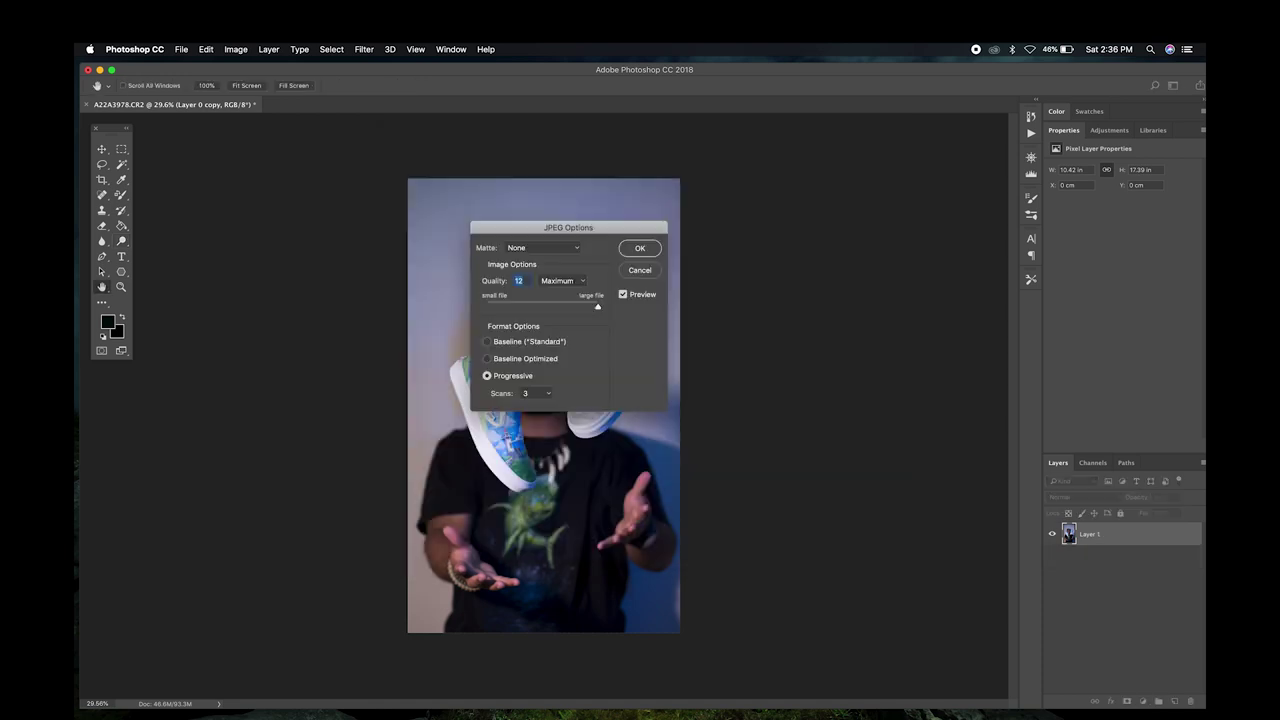
{"action": "key", "text": "Return"}
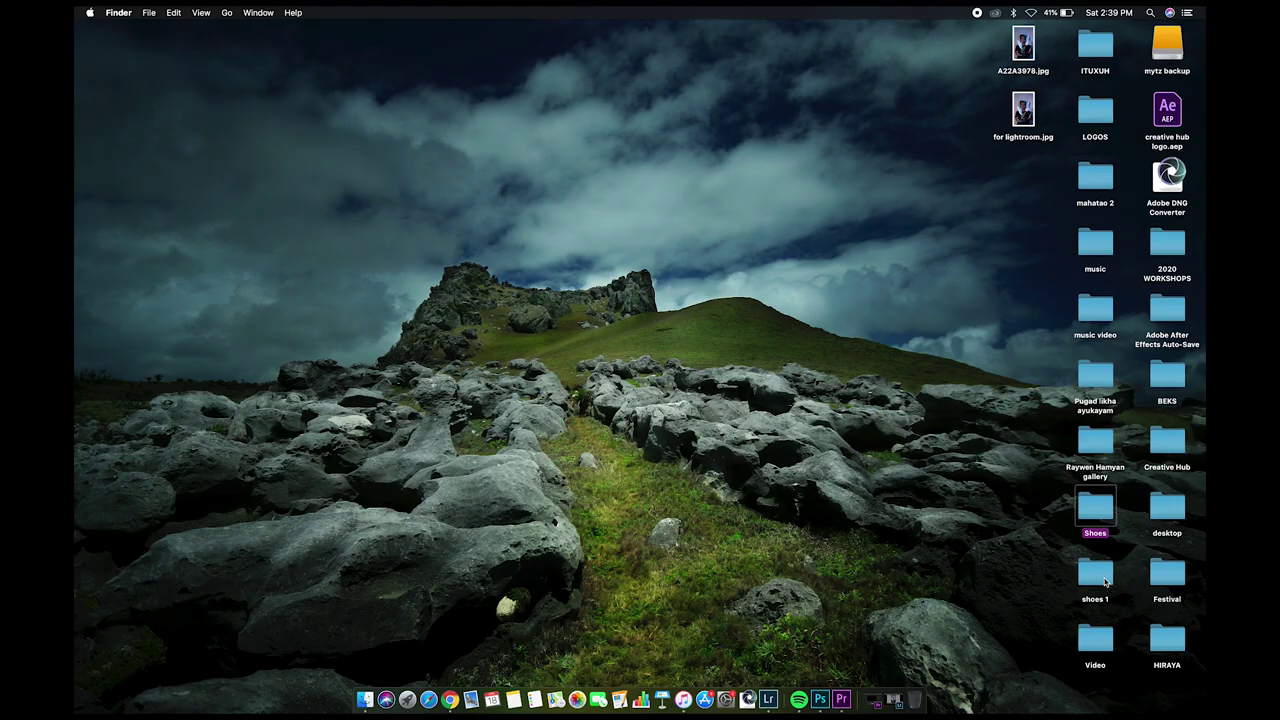
Step: Open the shoes 1 folder and preview for lightroom.jpg in Quick Look
{"action": "double_click", "coordinate": [1095, 570]}
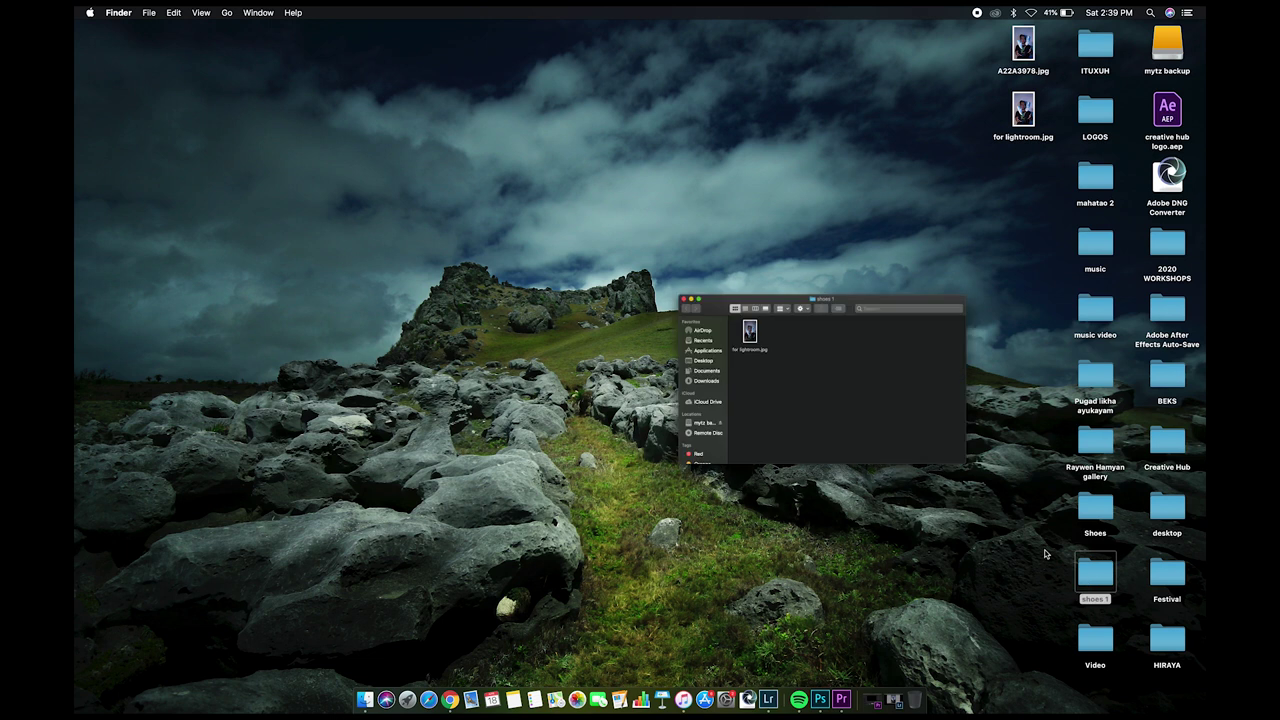
{"action": "left_click", "coordinate": [526, 180]}
{"action": "key", "text": "space"}
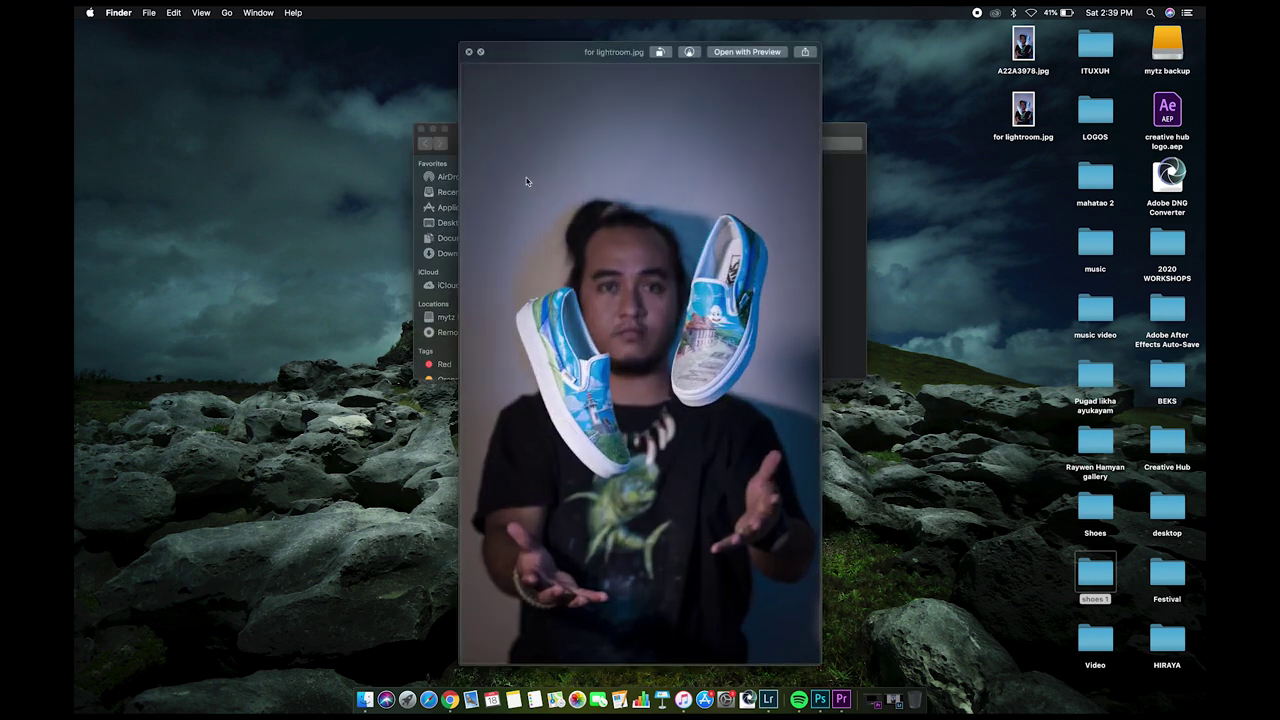
{"action": "key", "text": "space"}
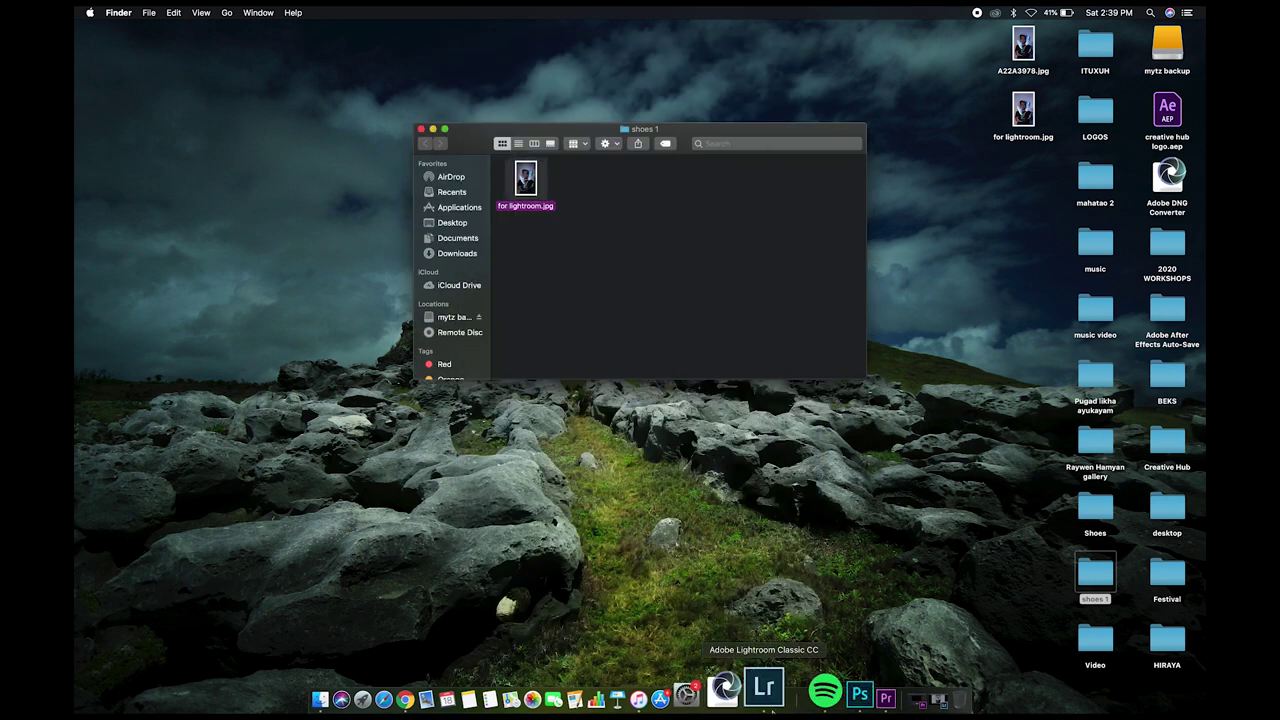
Step: Open for lightroom.jpg in Photoshop, unlock the background as Layer 0, and duplicate it
{"action": "left_click", "coordinate": [820, 699]}
{"action": "left_click", "coordinate": [365, 699]}
{"action": "left_click_drag", "start_coordinate": [526, 179], "coordinate": [300, 337]}
{"action": "left_click", "coordinate": [102, 113]}
{"action": "double_click", "coordinate": [1159, 505]}
{"action": "key", "text": "Return"}
{"action": "key", "text": "super+j"}
{"action": "left_click", "coordinate": [365, 699]}
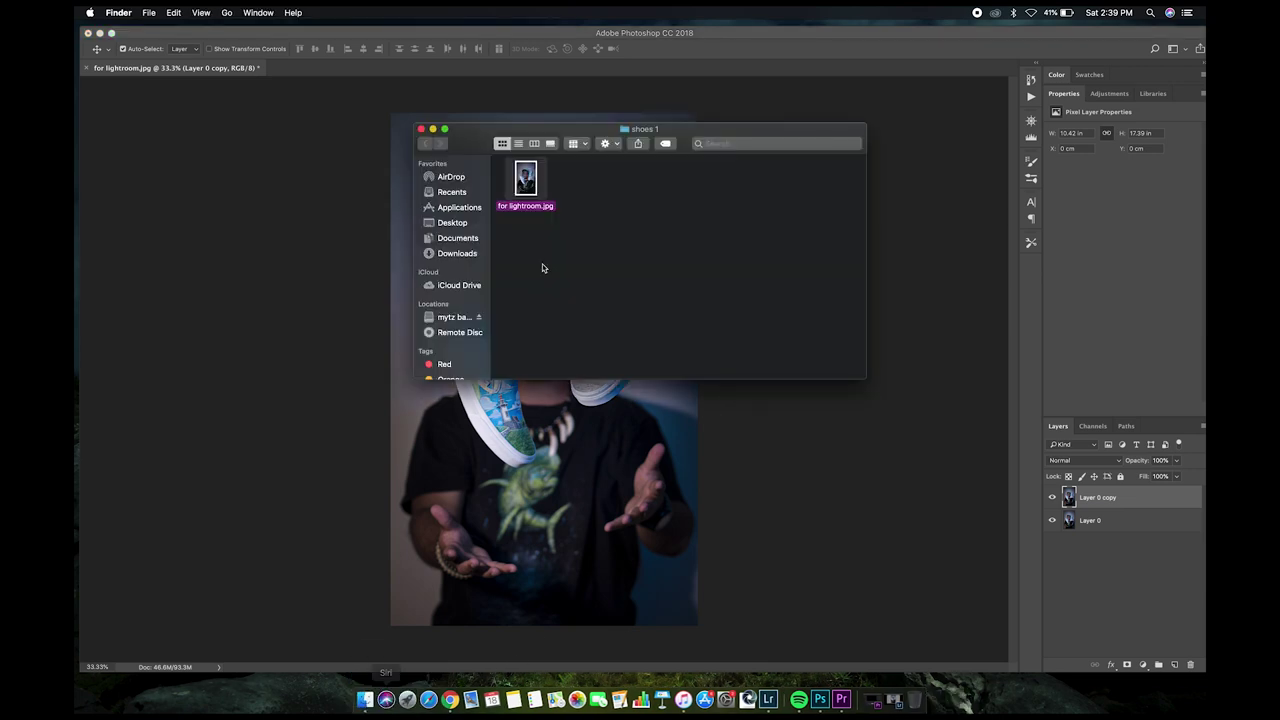
Step: Place the Creative Hub logo from LOGOS onto the photo, scale it down, and rasterize its layer
{"action": "left_click", "coordinate": [452, 222]}
{"action": "double_click", "coordinate": [678, 196]}
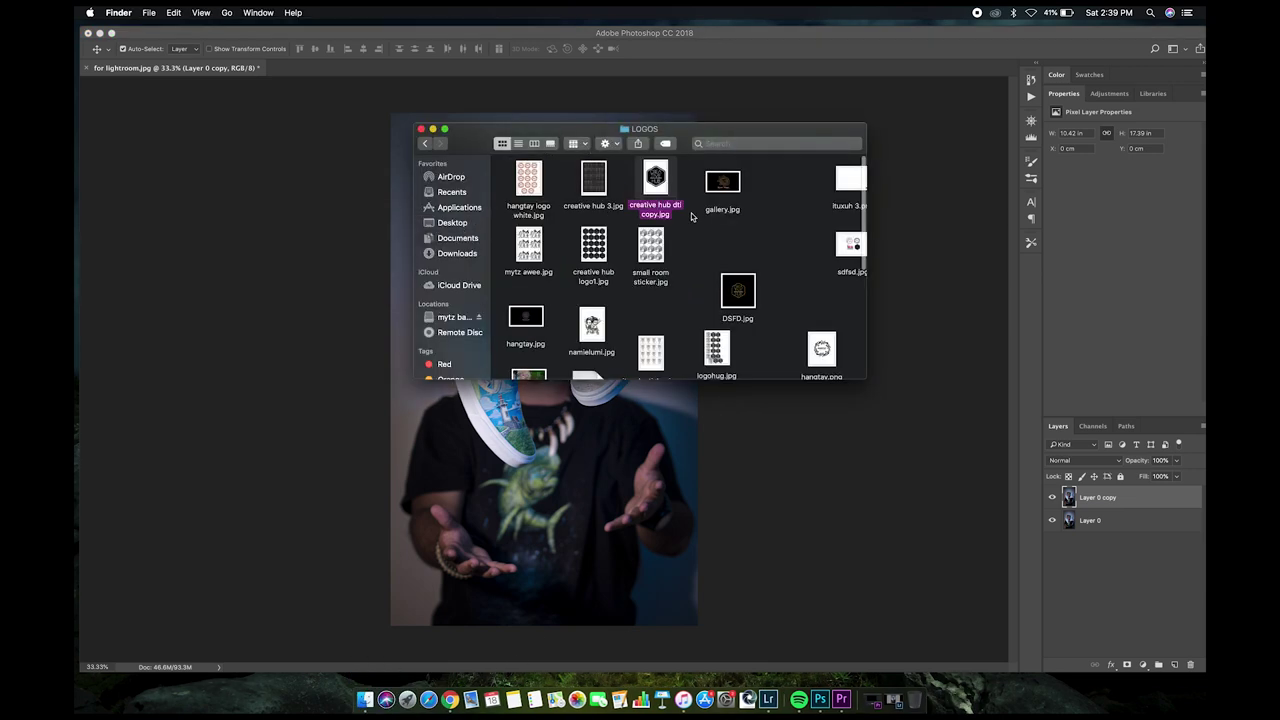
{"action": "left_click_drag", "start_coordinate": [646, 176], "coordinate": [617, 549]}
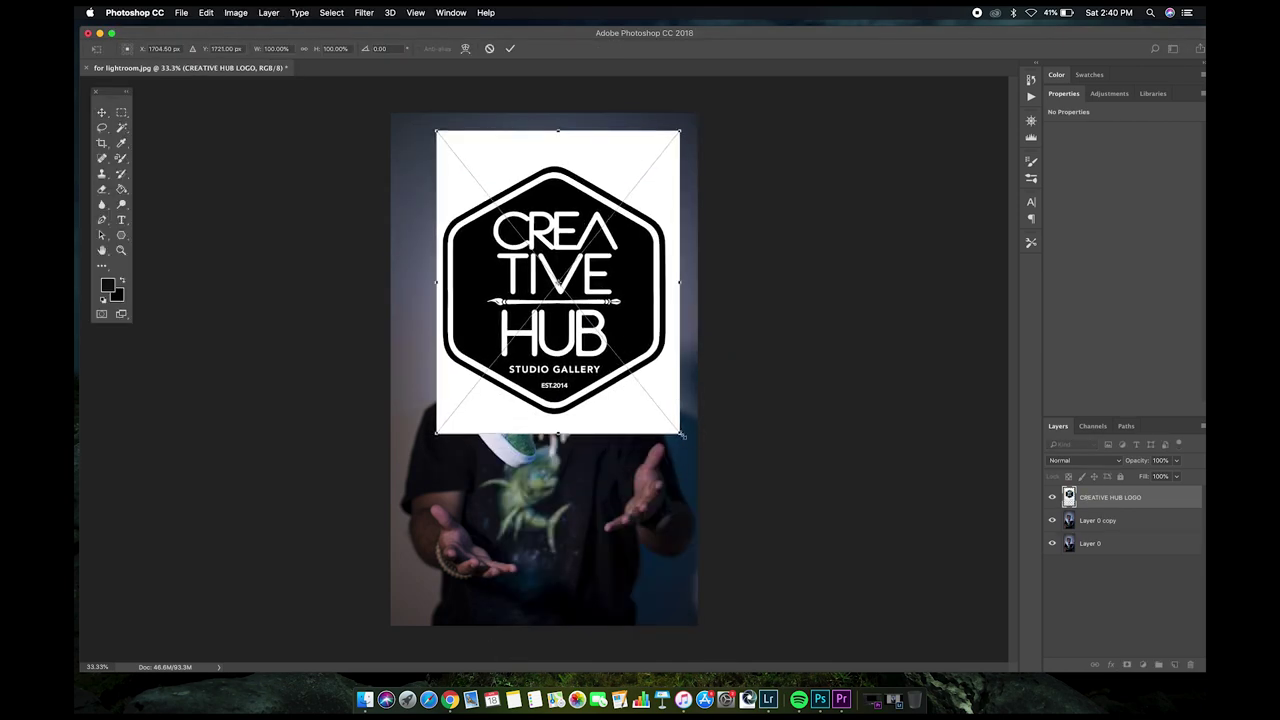
{"action": "left_click_drag", "start_coordinate": [679, 435], "coordinate": [567, 294]}
{"action": "key", "text": "Return"}
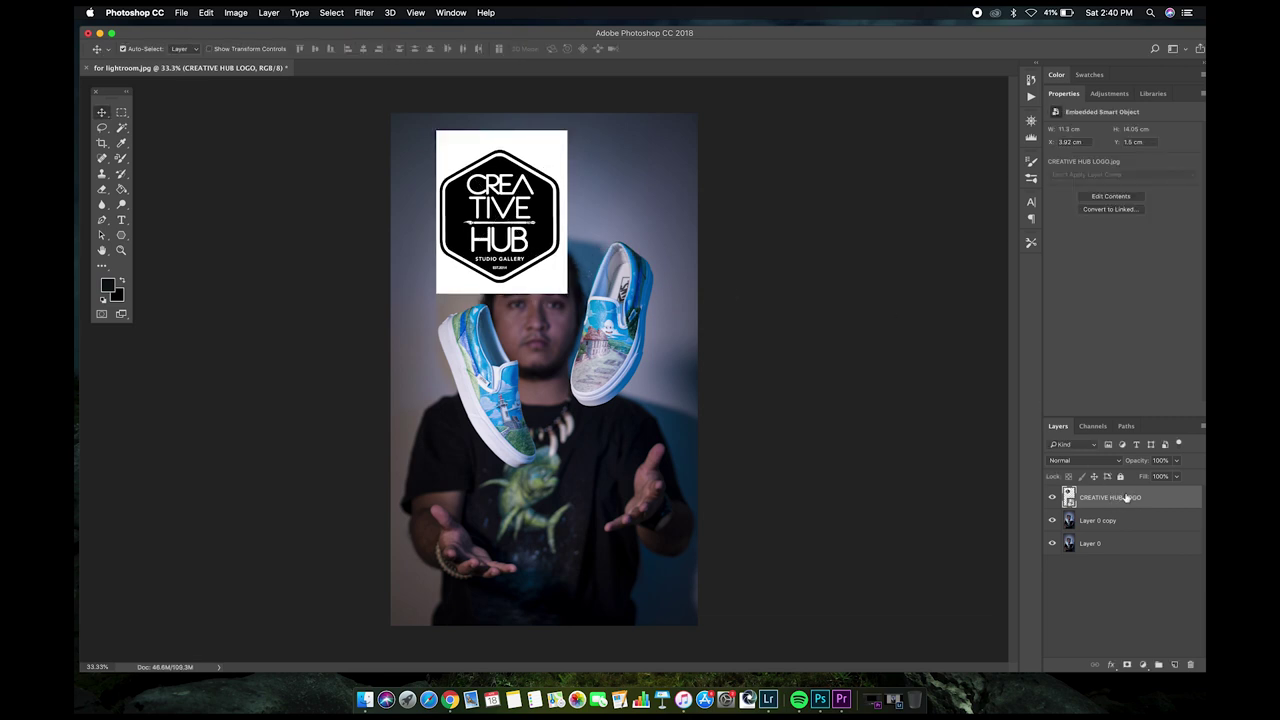
{"action": "right_click", "coordinate": [1127, 497]}
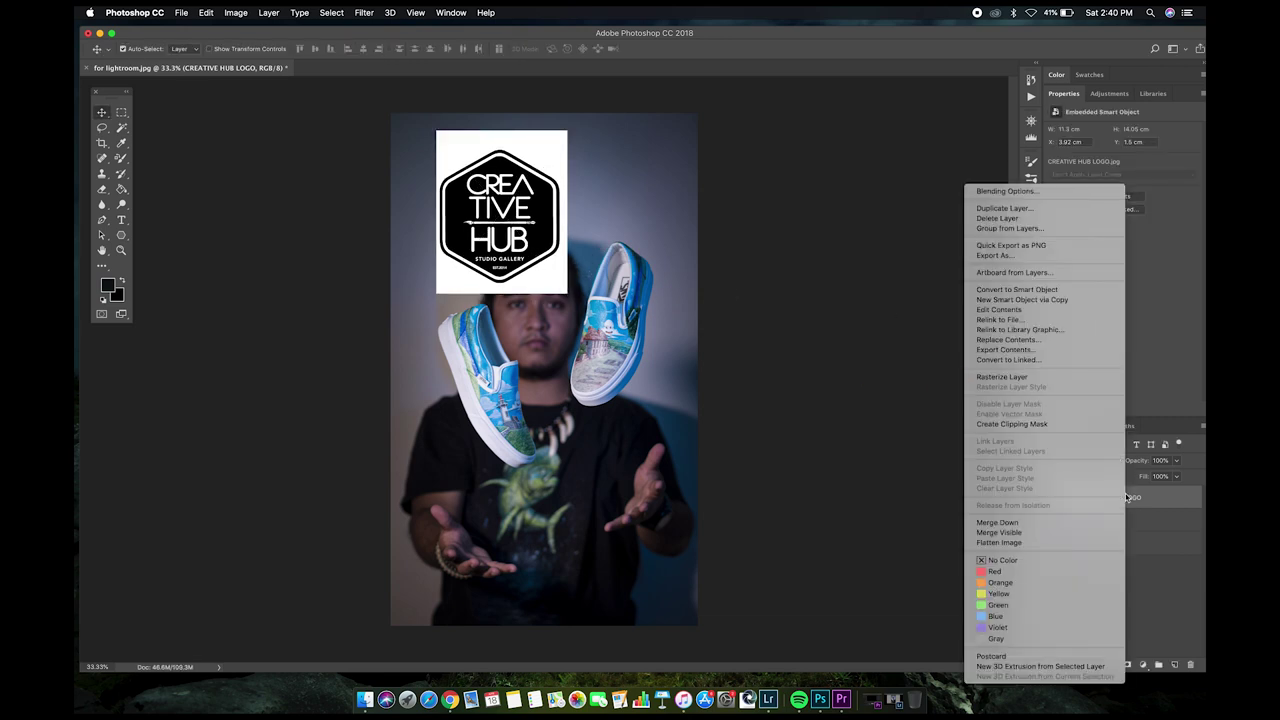
{"action": "left_click", "coordinate": [1068, 377]}
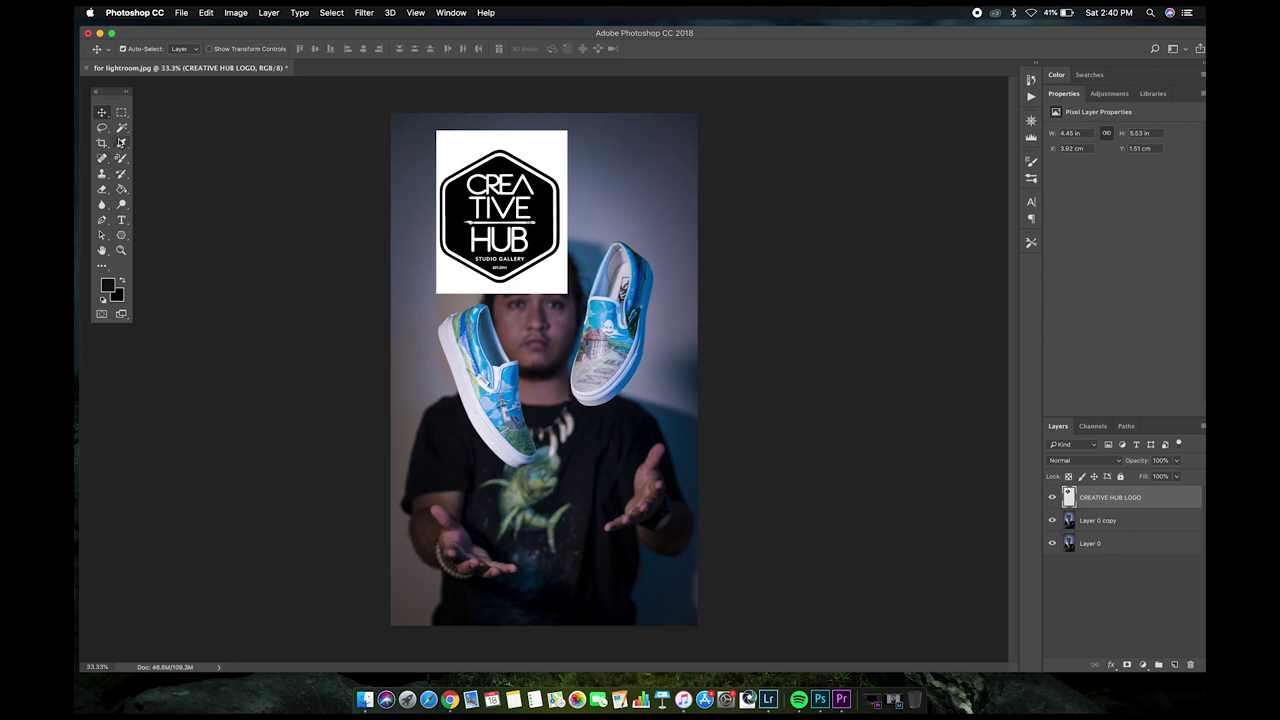
Step: Delete the logo's white square with the Magic Wand and invert its colours with Cmd+I
{"action": "left_click", "coordinate": [121, 127]}
{"action": "left_click", "coordinate": [557, 153]}
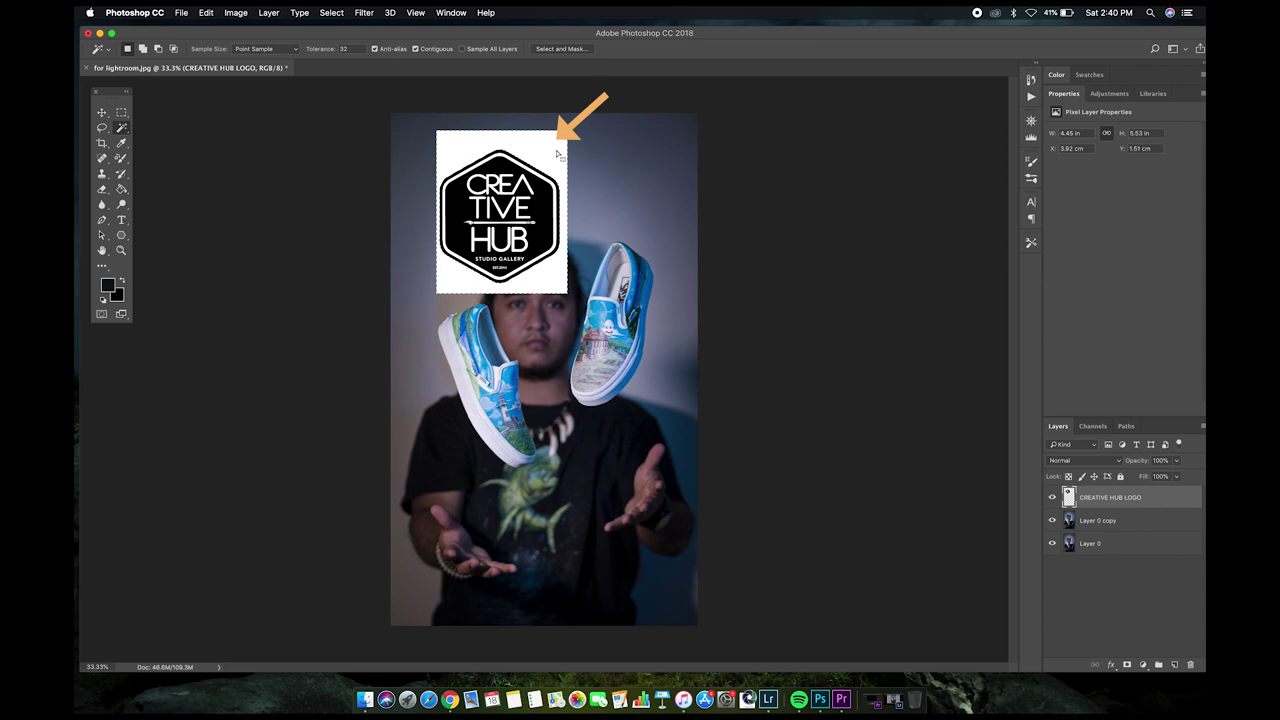
{"action": "key", "text": "Delete"}
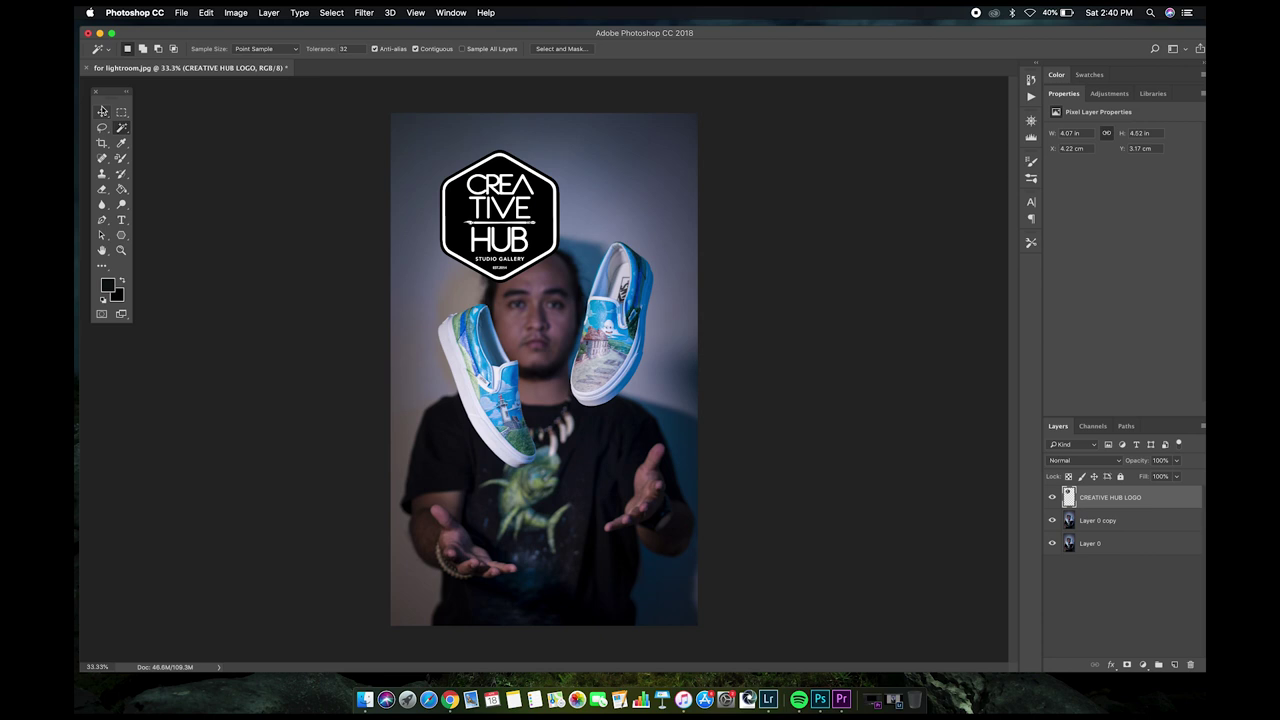
{"action": "left_click", "coordinate": [102, 112]}
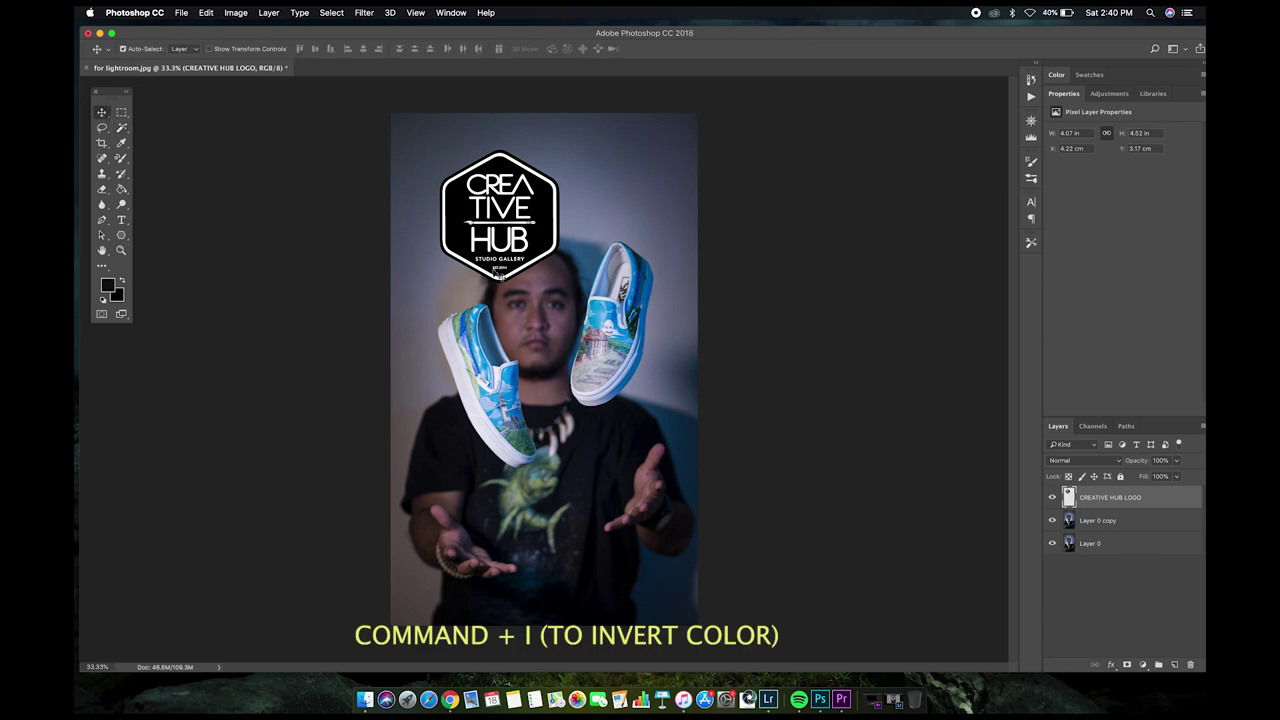
{"action": "key", "text": "super+i"}
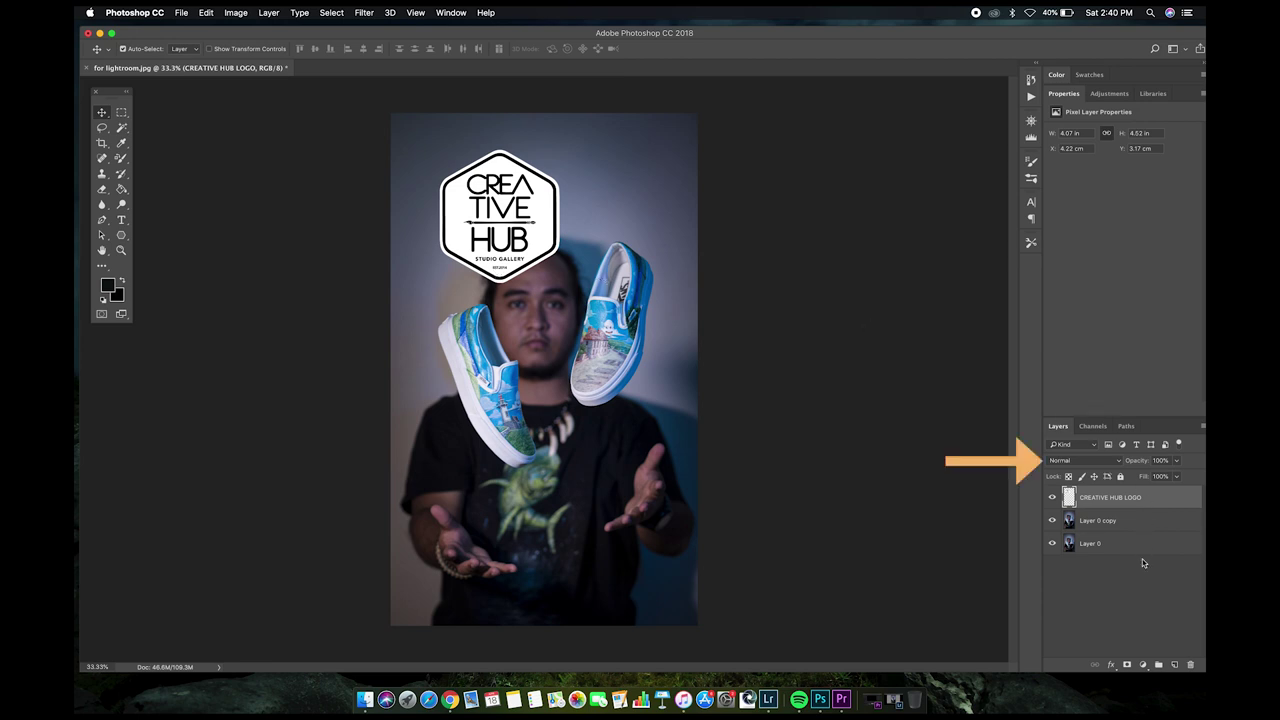
{"action": "left_click", "coordinate": [1100, 460]}
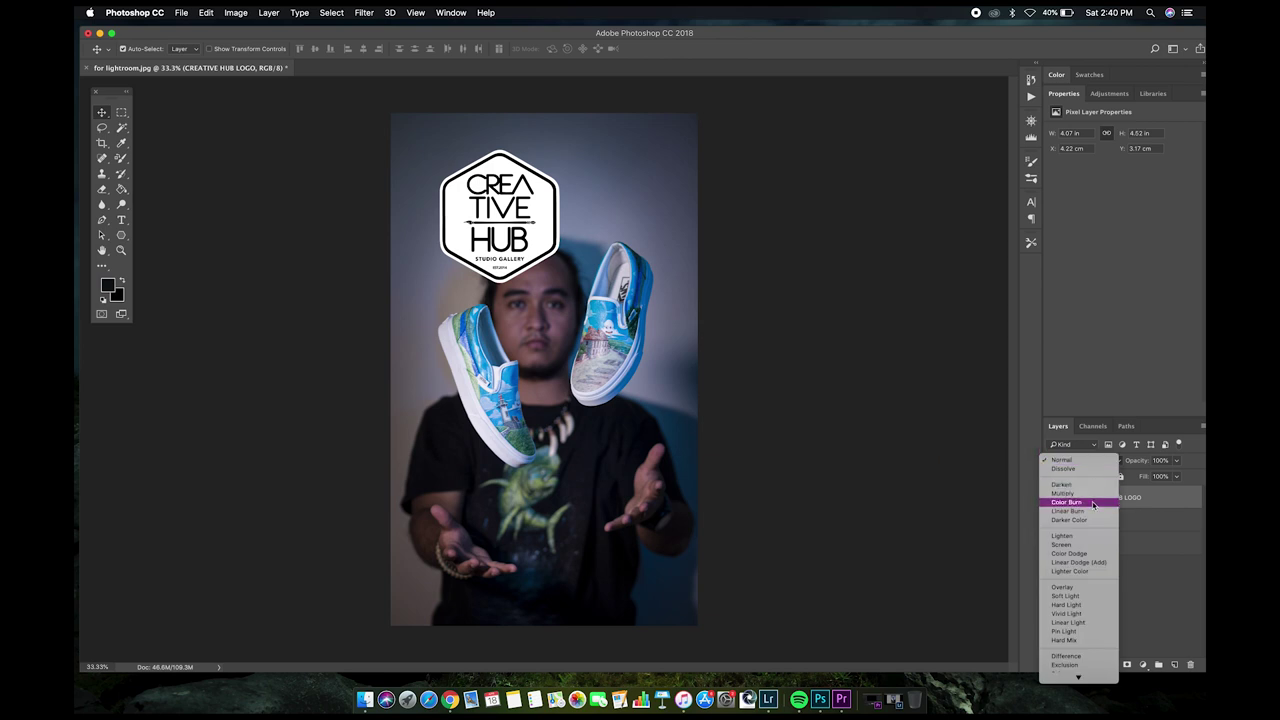
Step: Try Color Burn on the CREATIVE HUB LOGO layer, then set its blend mode to Screen
{"action": "left_click", "coordinate": [1093, 503]}
{"action": "left_click", "coordinate": [1089, 461]}
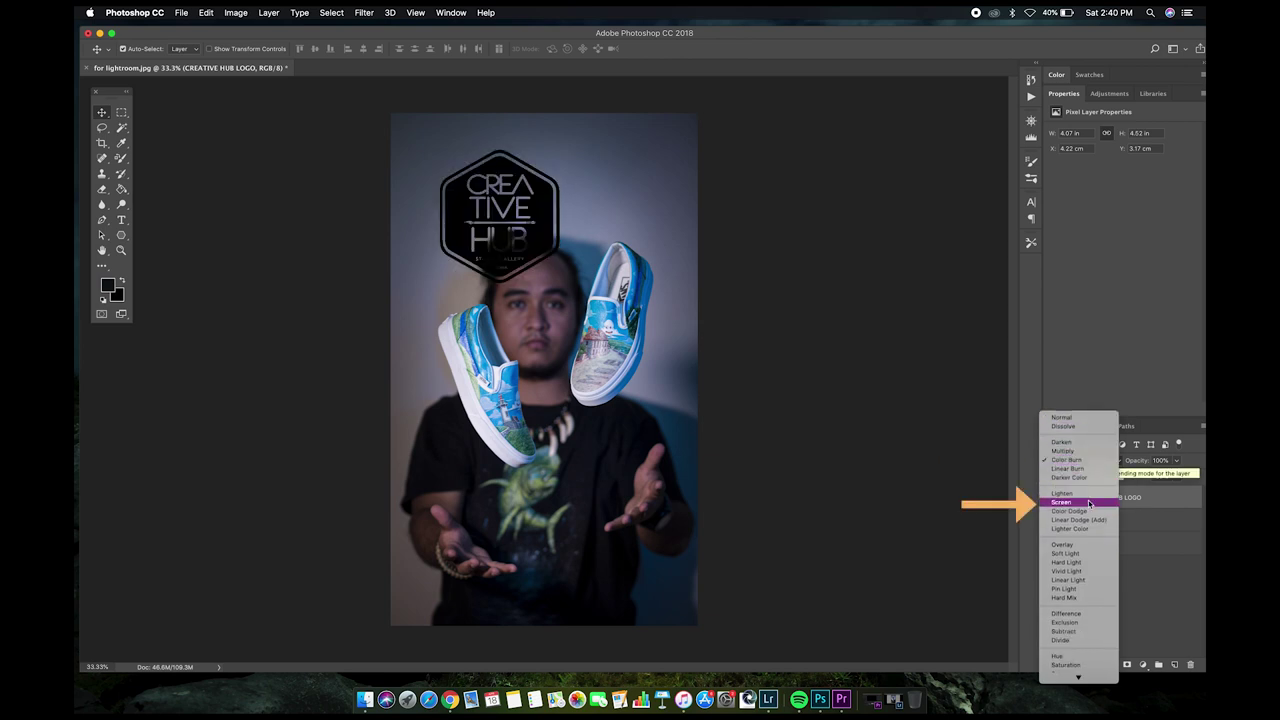
{"action": "left_click", "coordinate": [1089, 503]}
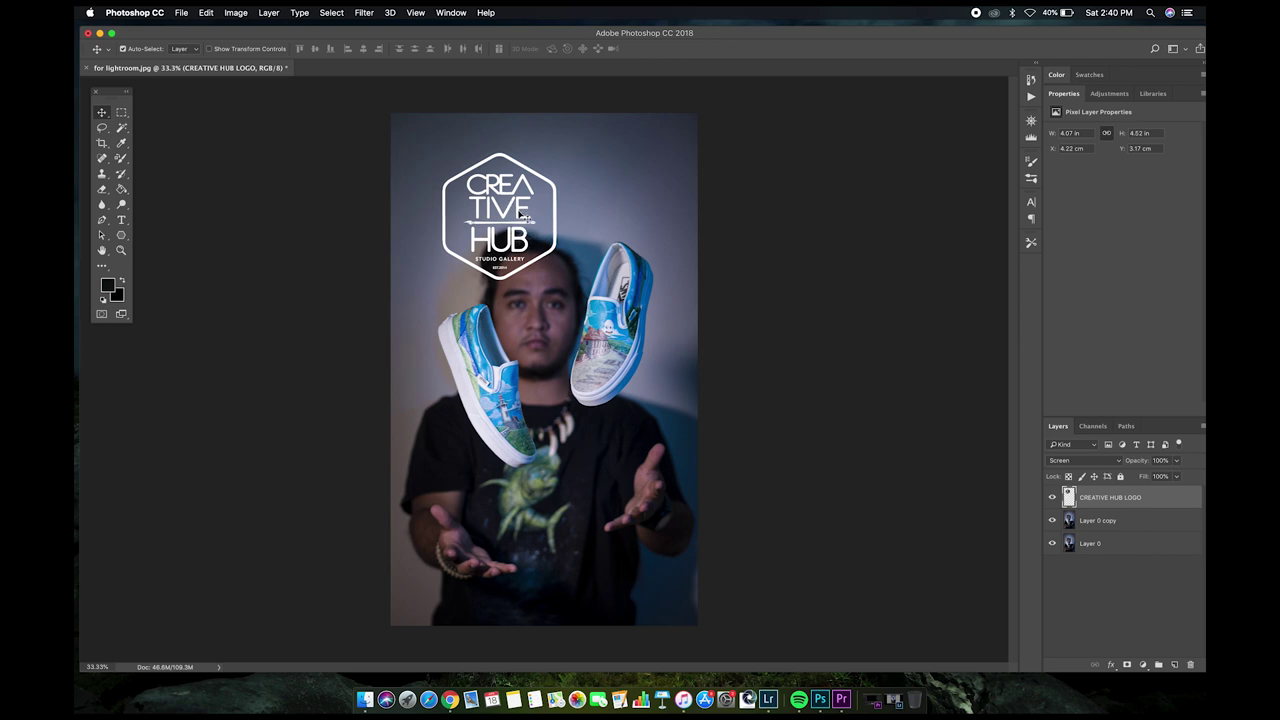
Step: Nudge the logo up-right and Free Transform it down to about 2.9 × 3.3 cm
{"action": "left_click_drag", "start_coordinate": [517, 213], "coordinate": [549, 197]}
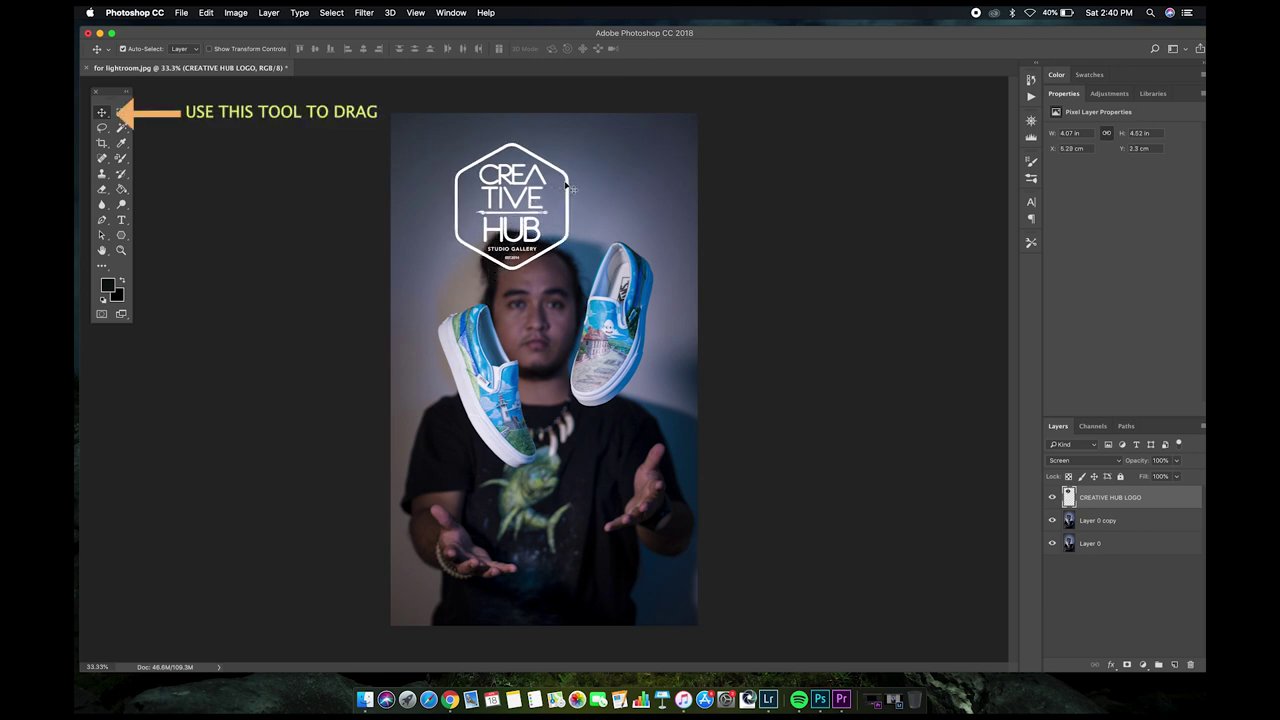
{"action": "key", "text": "super+t"}
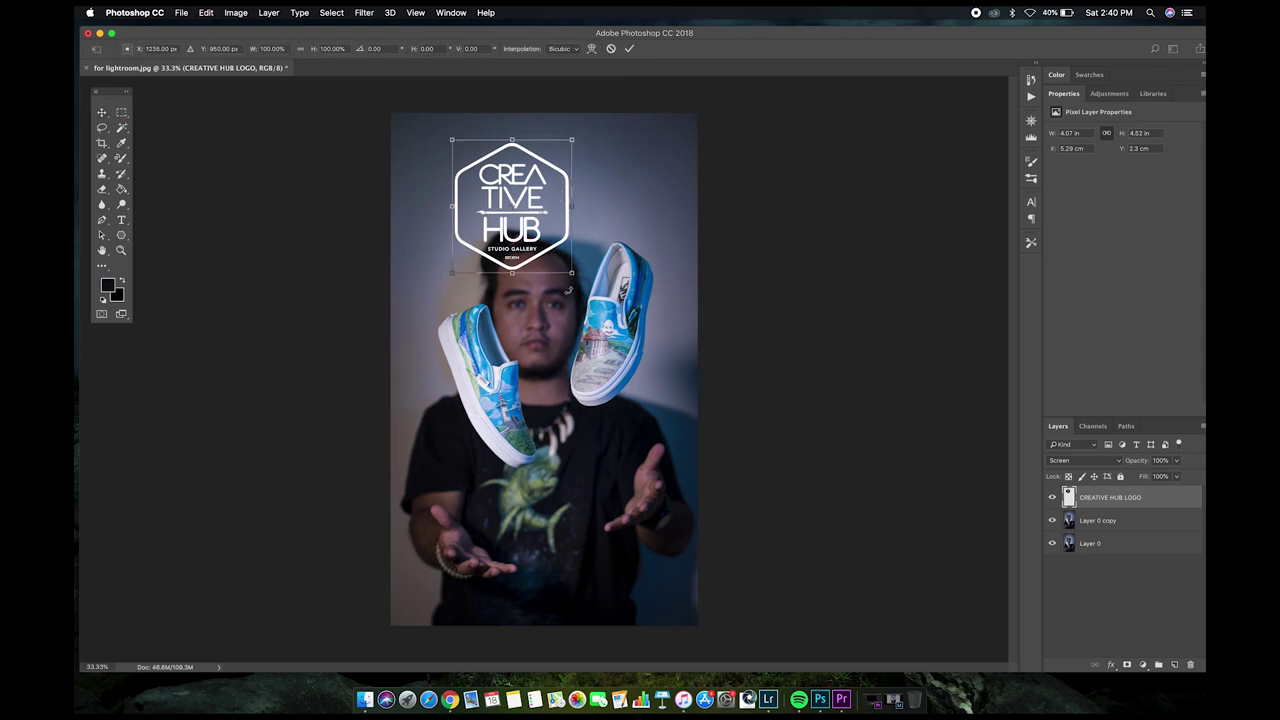
{"action": "left_click_drag", "start_coordinate": [572, 274], "coordinate": [490, 180]}
{"action": "key", "text": "Return"}
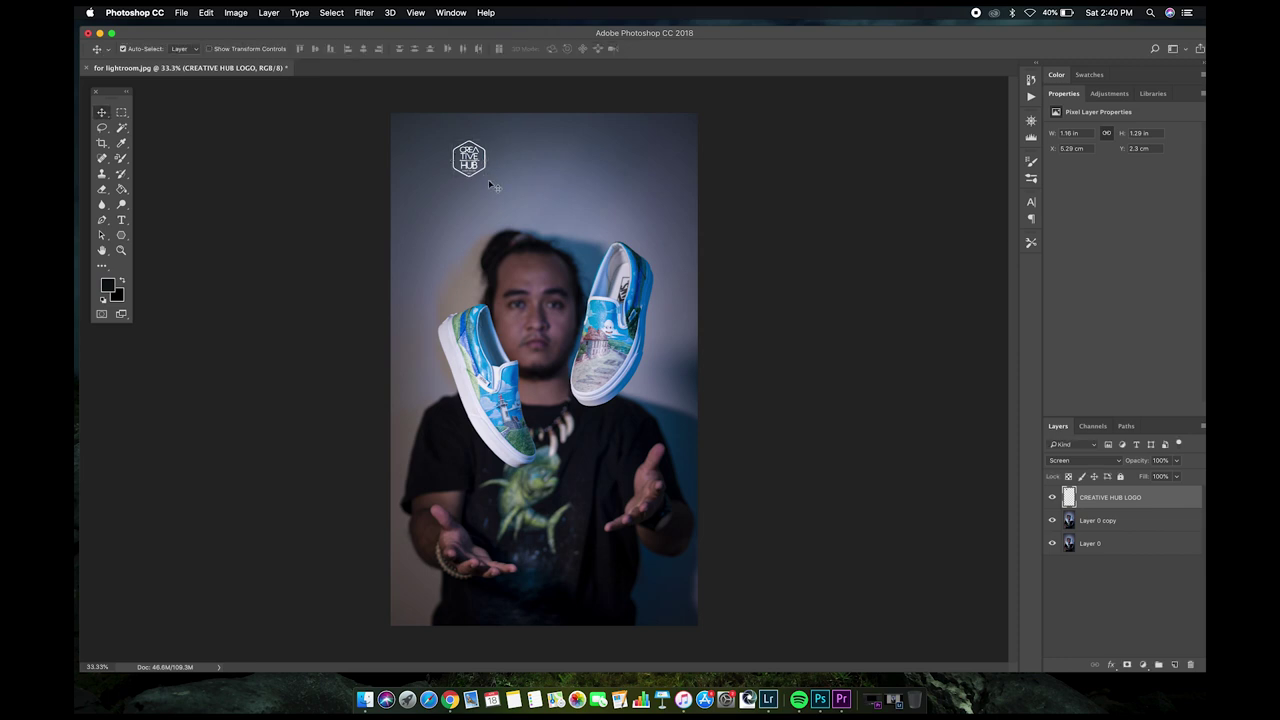